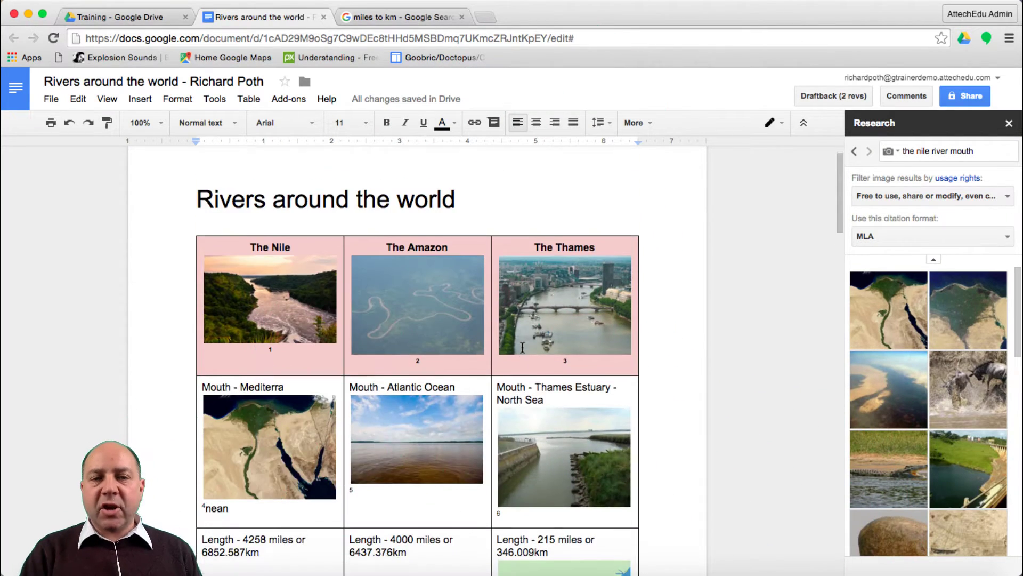
Step: Create a new Google Slides presentation from the Training folder in Drive
scroll(522, 348, "down", 15)
scroll(522, 348, "down", 10)
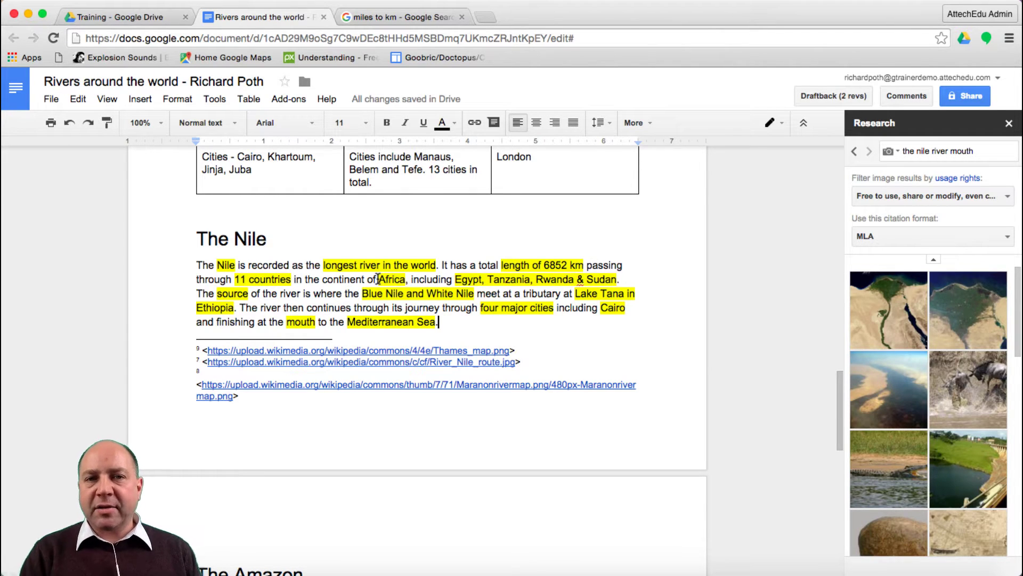
left_click(109, 17)
left_click(70, 180)
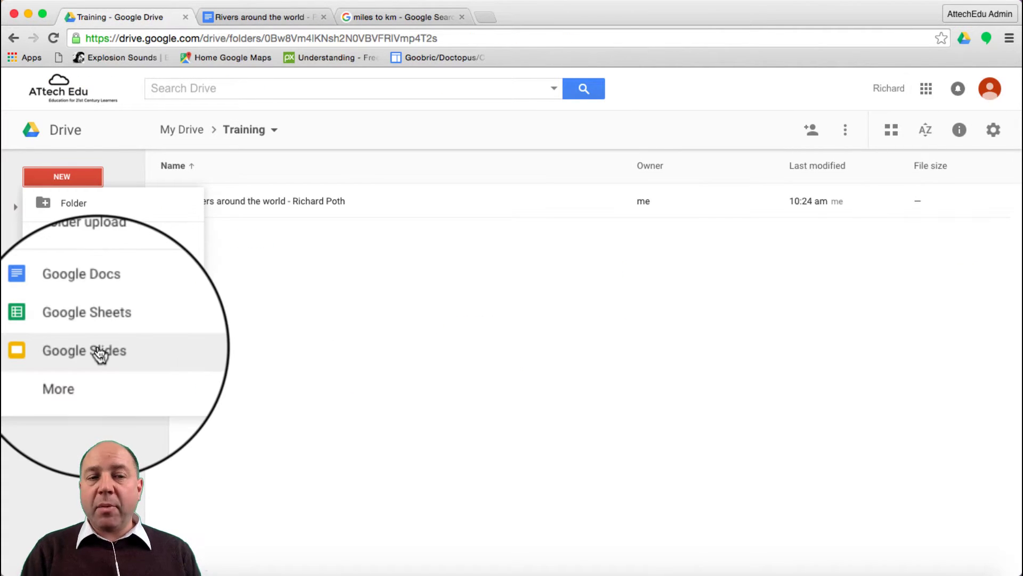
left_click(127, 352)
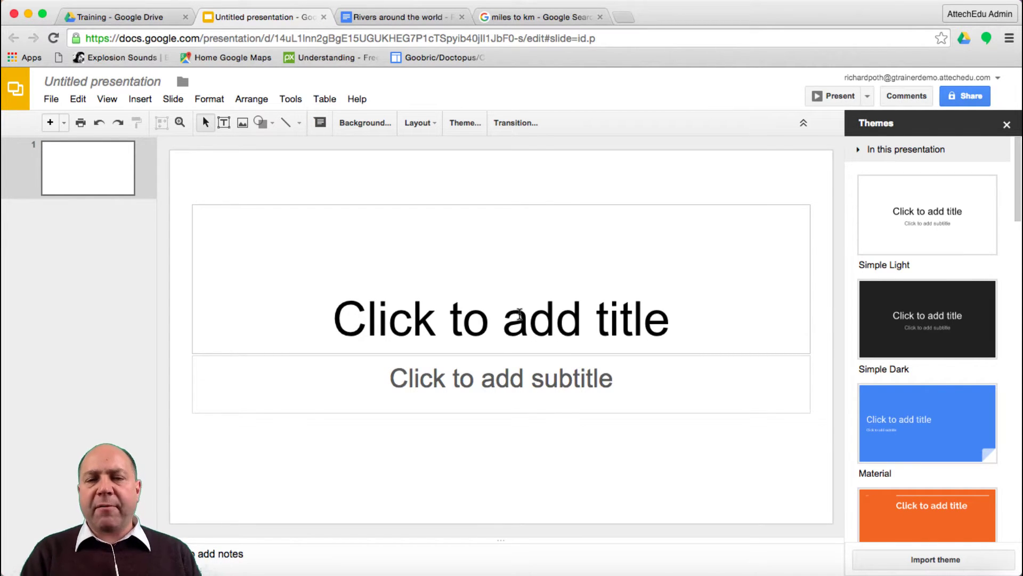
Step: Title the first slide 'Rivers Around the World' with the author's name as subtitle
left_click(519, 314)
type("Rivers Around the Worl")
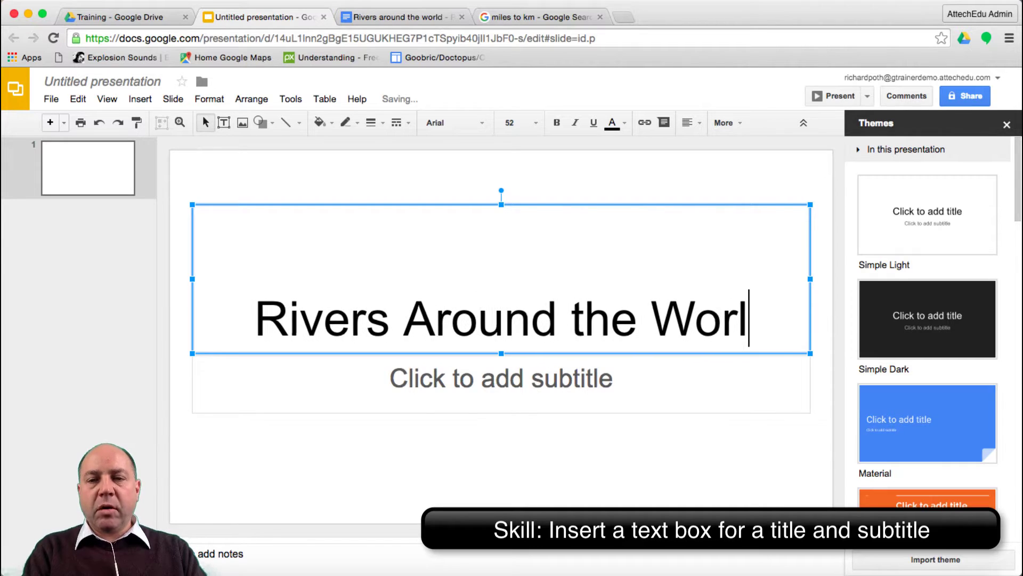
type("d")
left_click(515, 382)
type("Richard Poth")
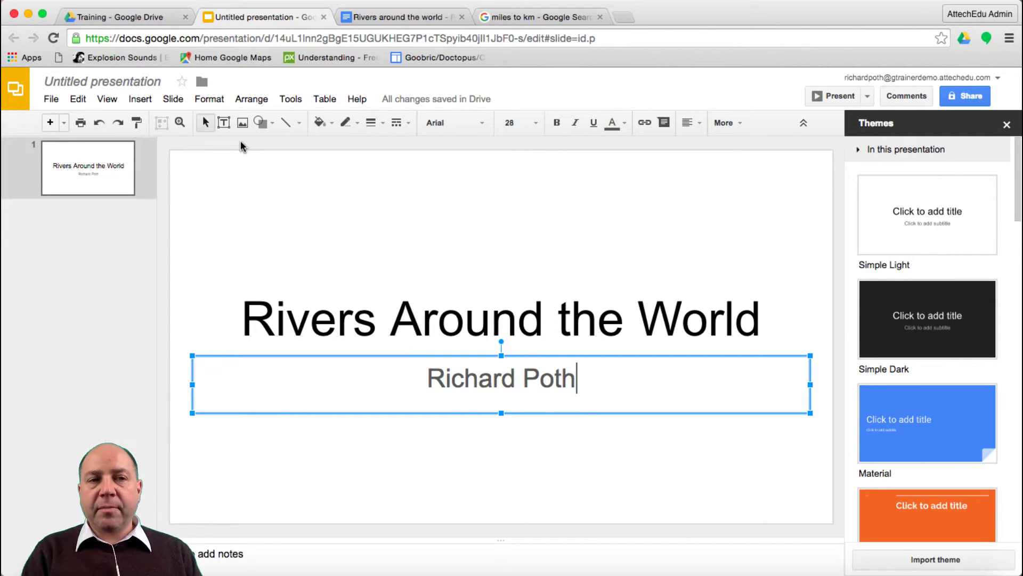
Step: Rename the presentation to its suggested name followed by ' - ' and the author's name
left_click(107, 82)
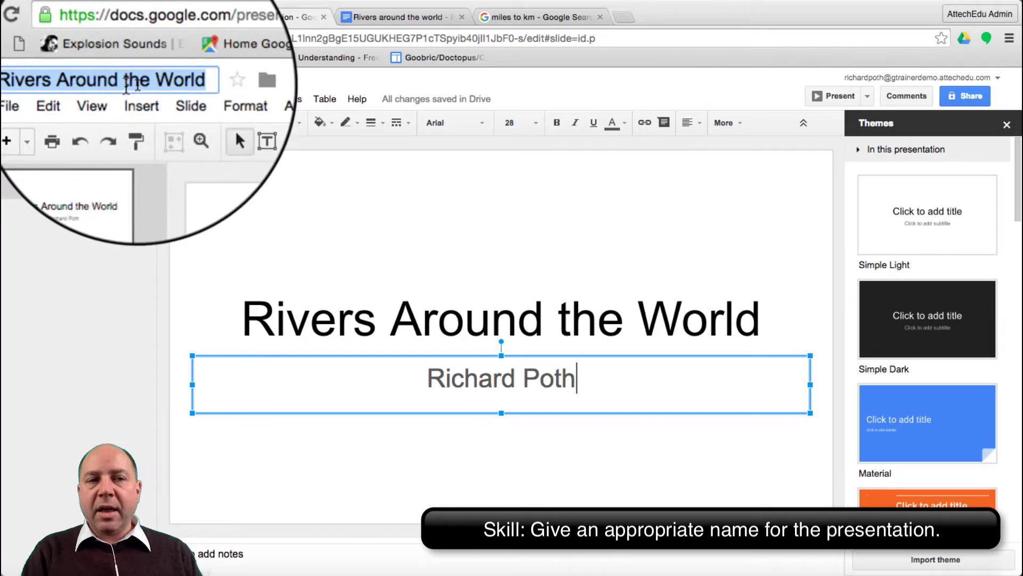
left_click(186, 81)
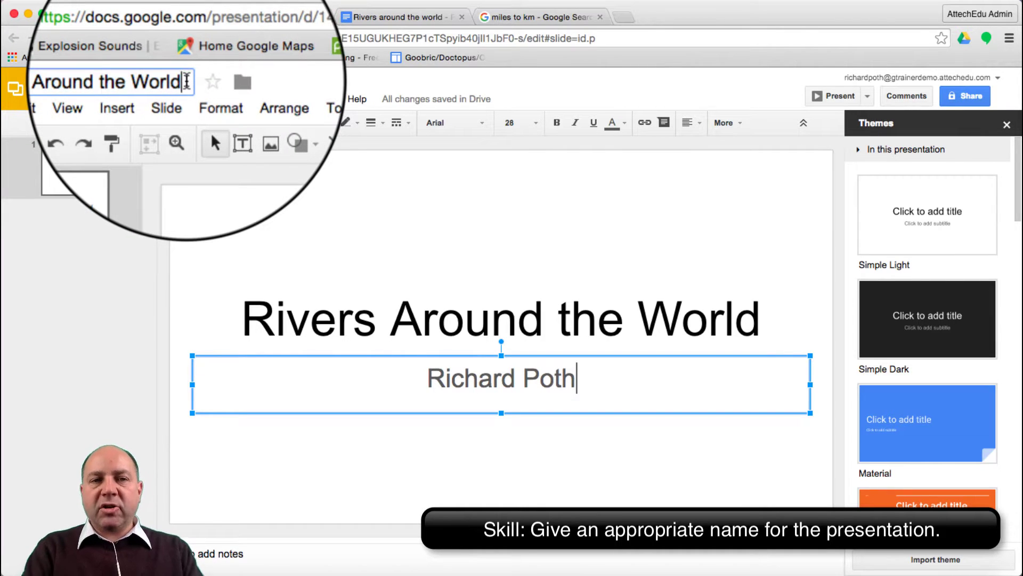
type("- ")
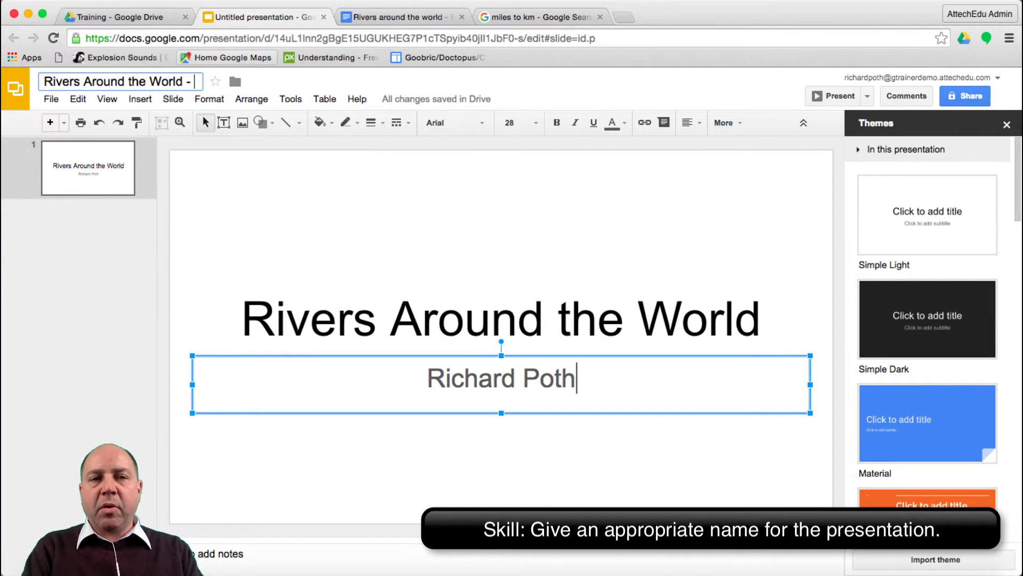
type("Richard Poth")
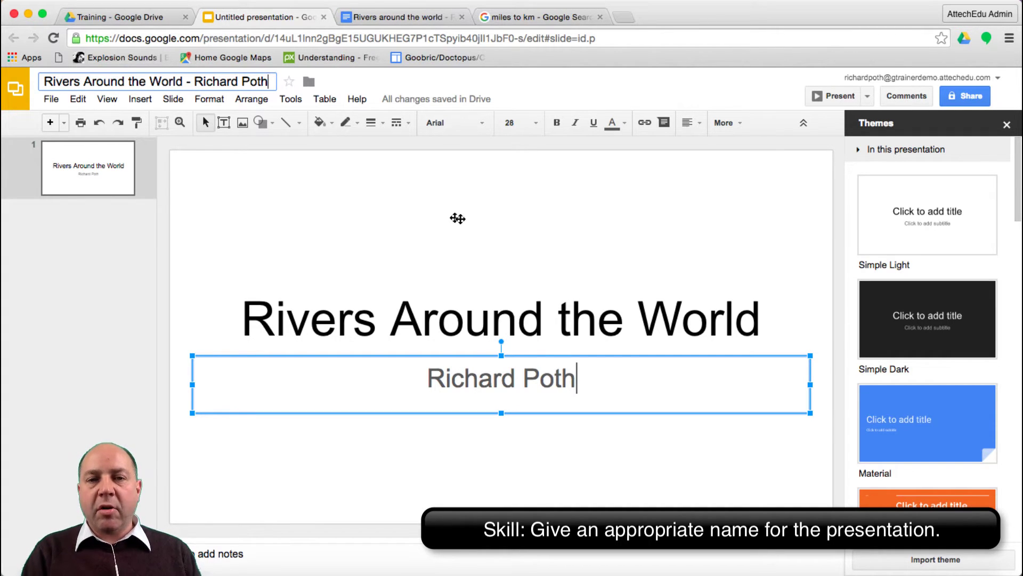
left_click(510, 216)
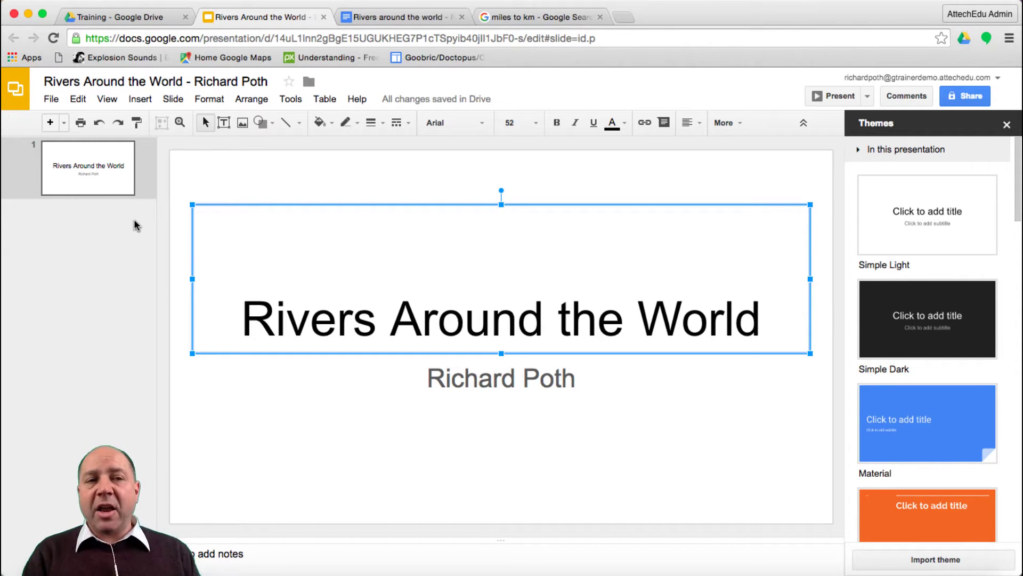
Step: Add three Blank-layout slides after the title slide
left_click(63, 124)
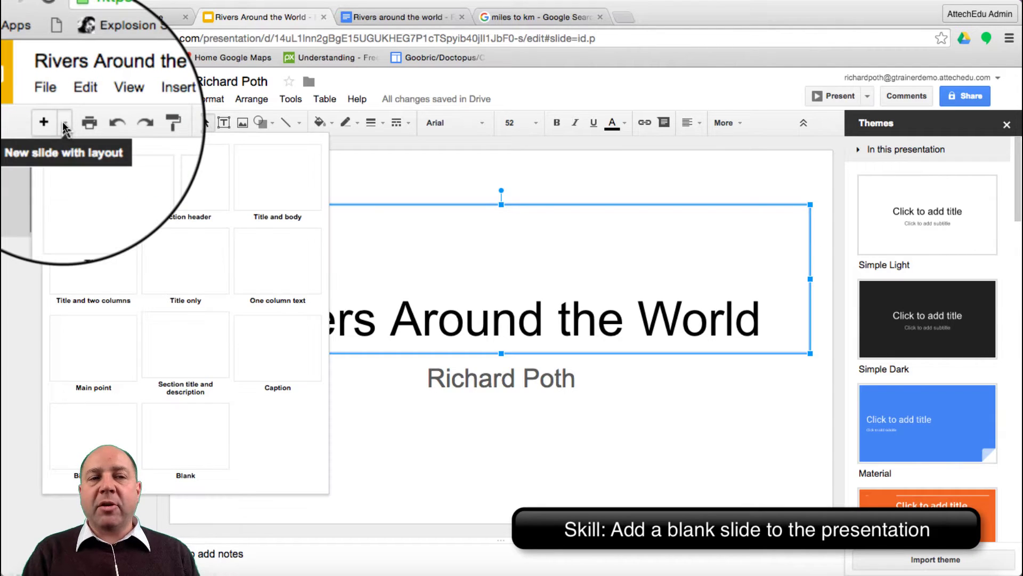
left_click(187, 434)
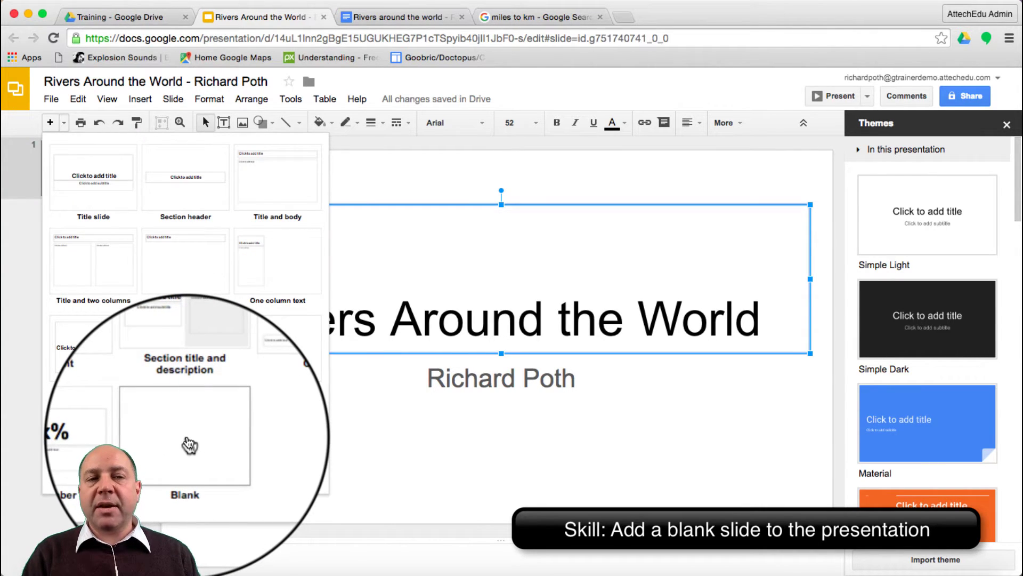
left_click(188, 444)
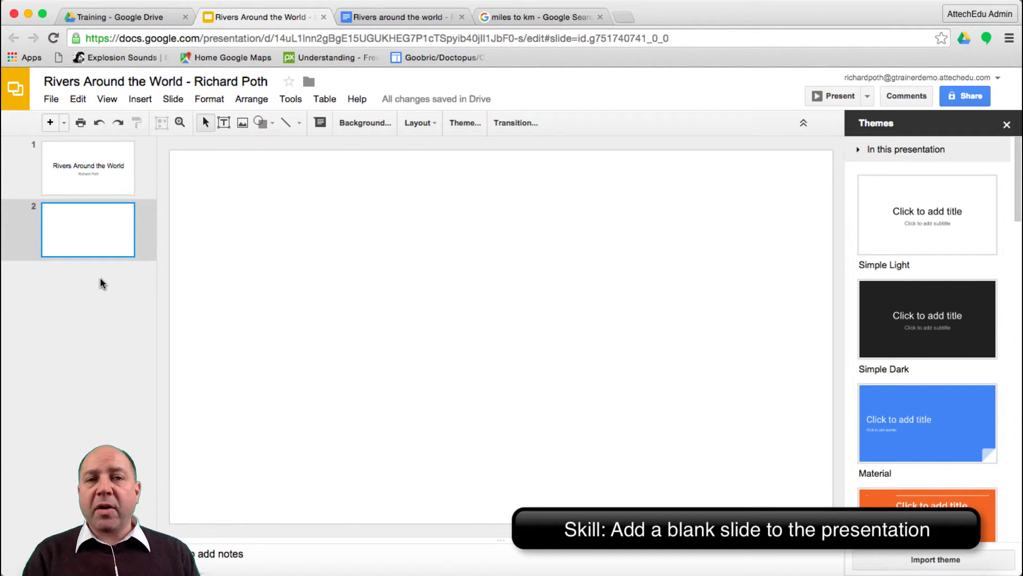
left_click(65, 124)
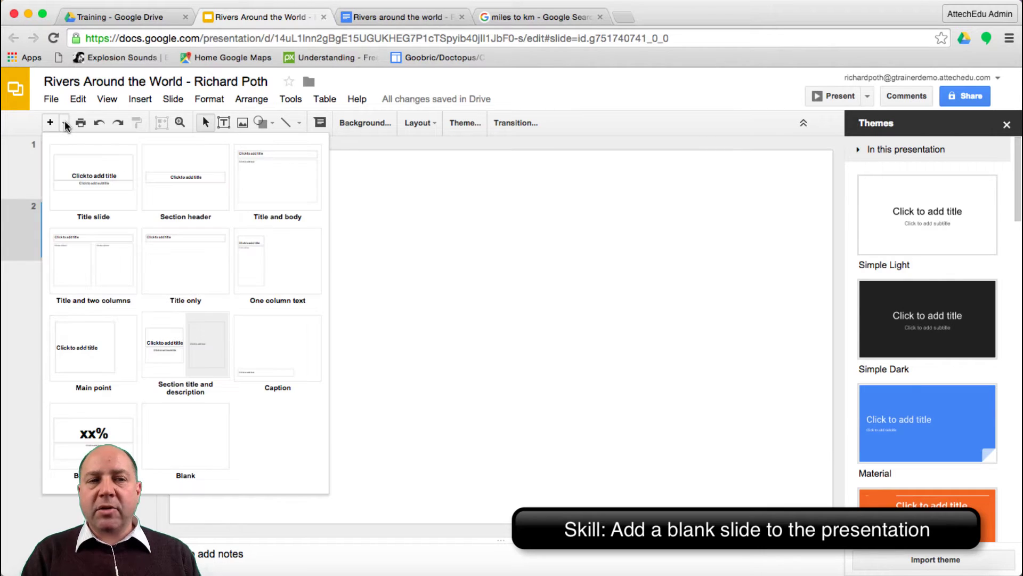
left_click(181, 437)
left_click(64, 124)
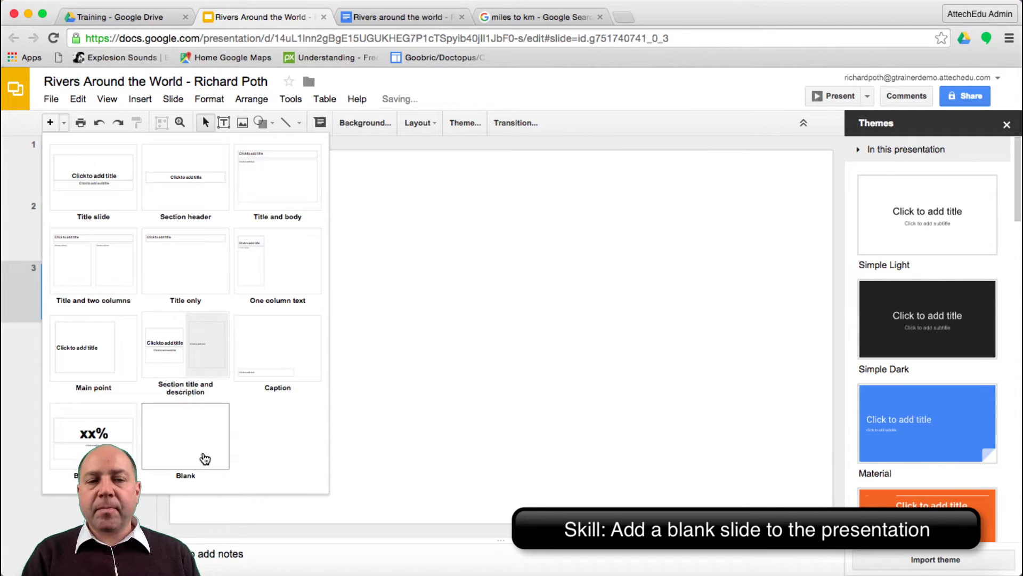
left_click(201, 454)
Step: Review slides 2 to 4, return to slide 2, and close the themes panel
left_click(88, 234)
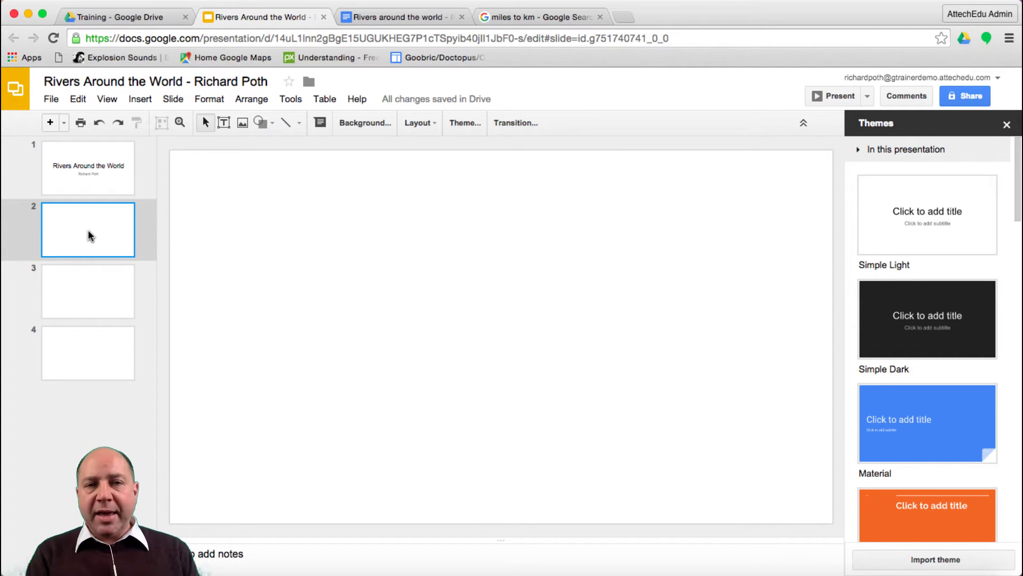
left_click(84, 301)
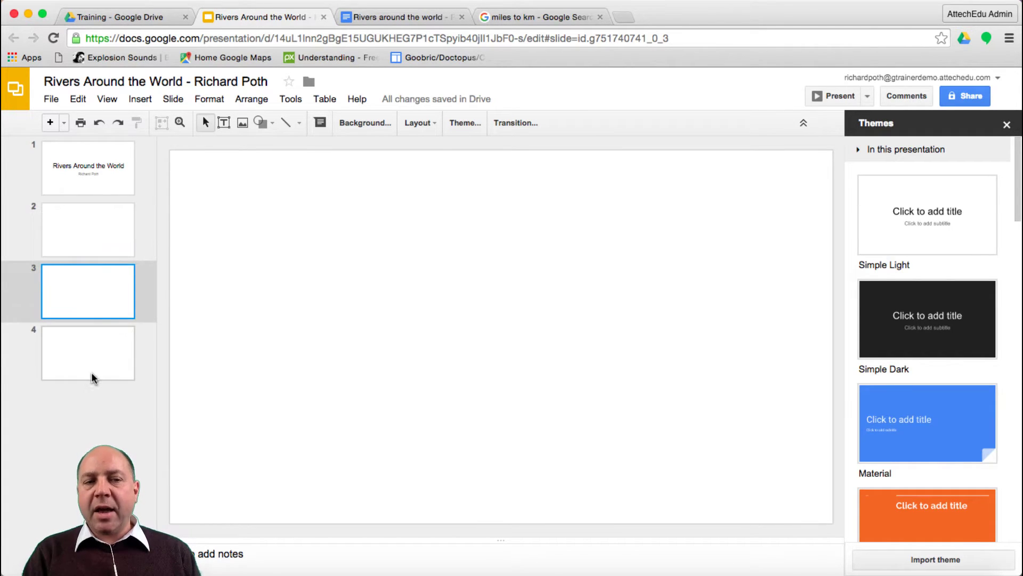
left_click(92, 372)
left_click(89, 212)
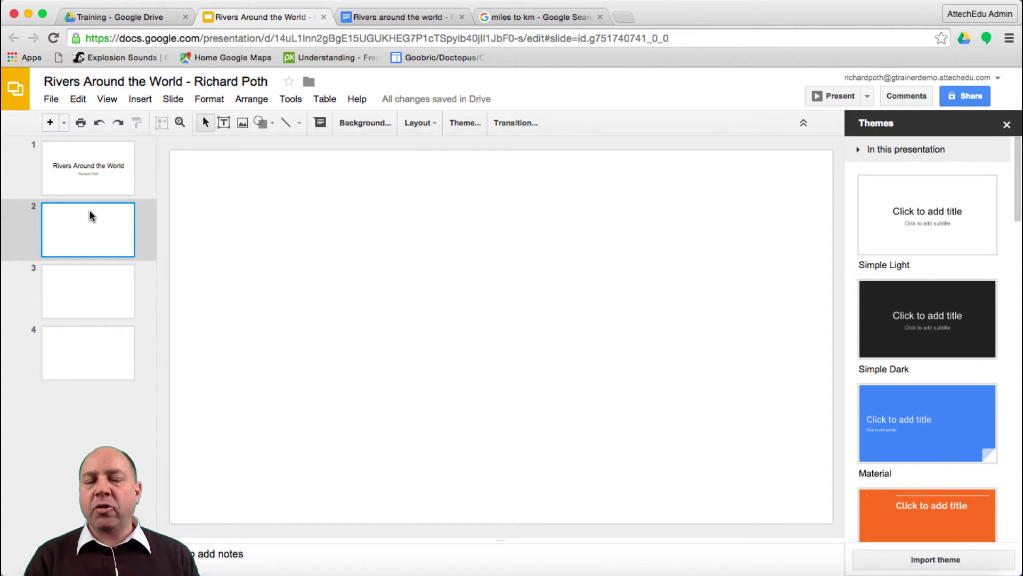
left_click(1007, 126)
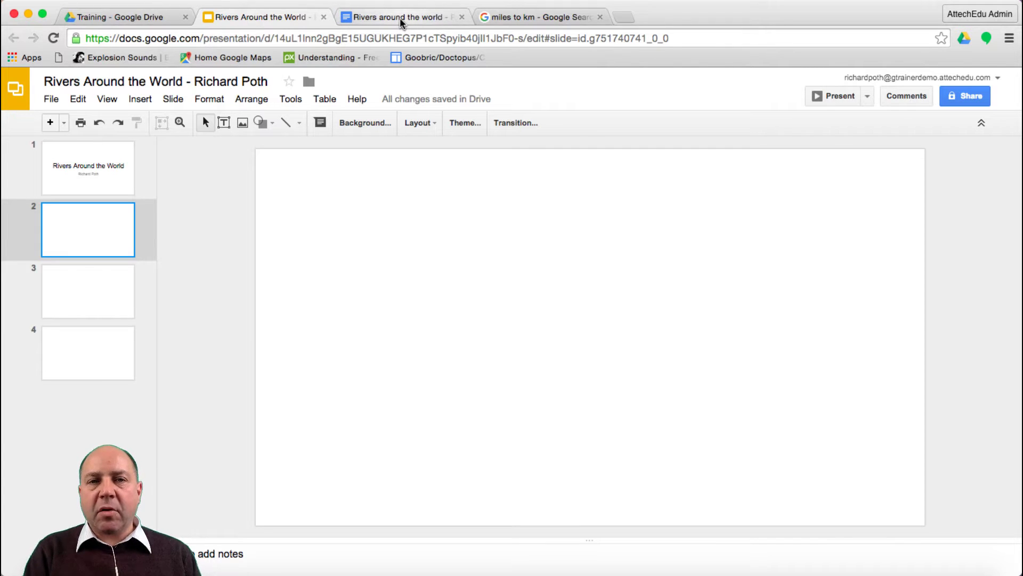
Step: Add a text box reading 'The Nile' on slide 2 in size 48
left_click(224, 123)
left_click_drag(517, 293, 694, 352)
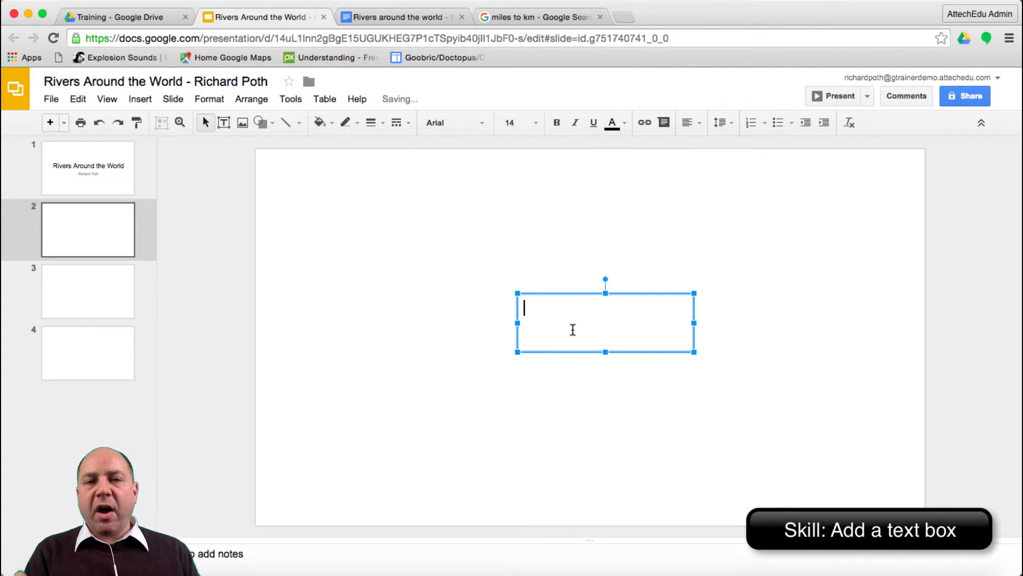
type("The Nile")
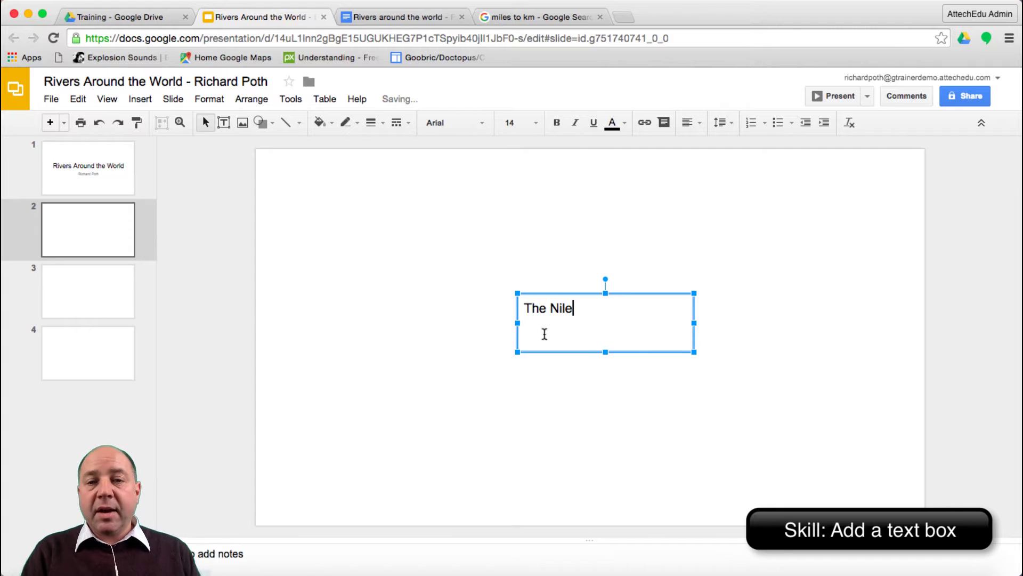
left_click_drag(598, 308, 520, 307)
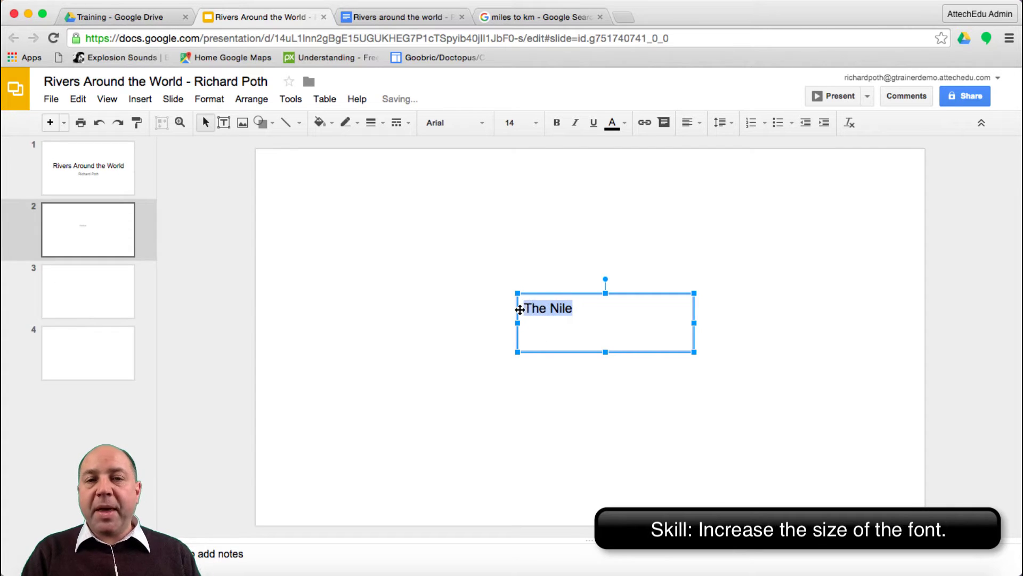
left_click(536, 122)
left_click(536, 356)
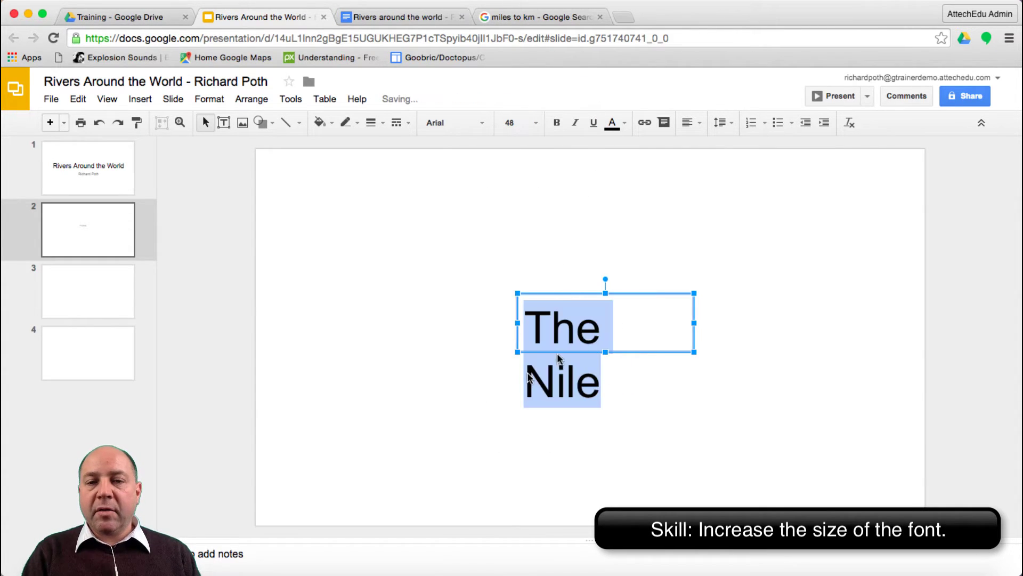
Step: Resize The Nile text box to one line and move it below the slide centre
left_click_drag(517, 294, 423, 268)
left_click_drag(693, 351, 627, 330)
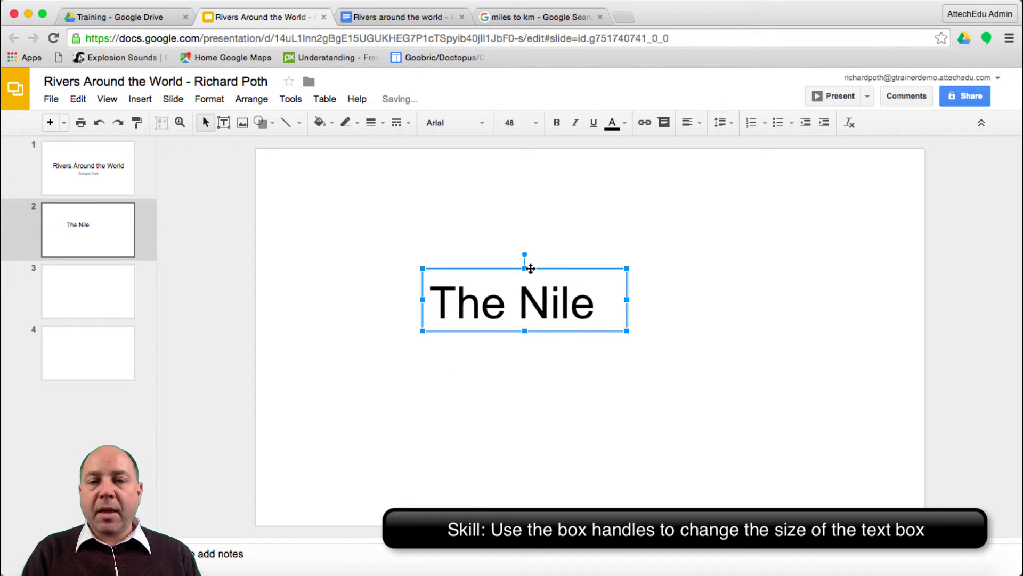
left_click_drag(535, 278, 600, 350)
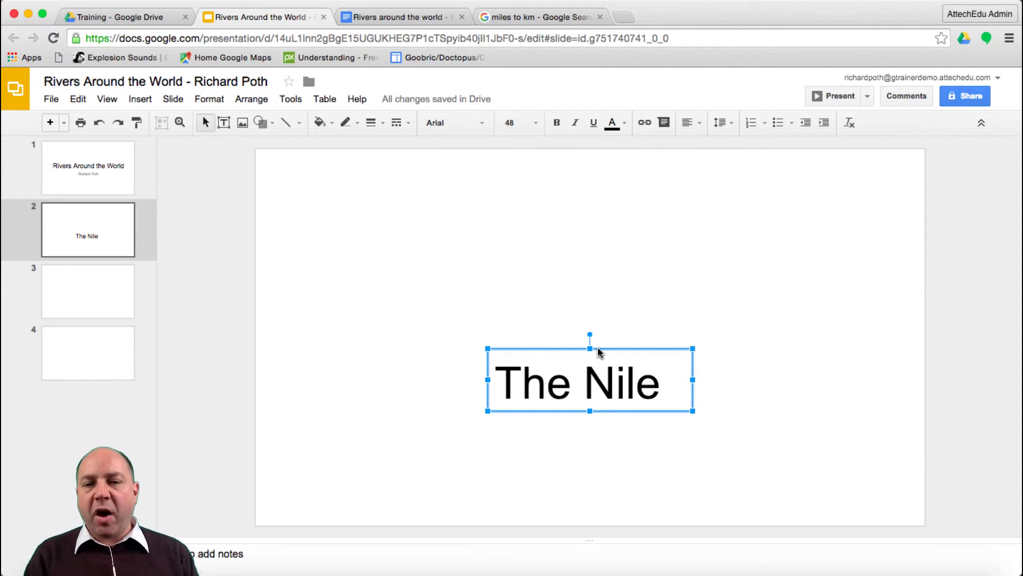
Step: Copy the Nile photo from the rivers document's table and return to the presentation
left_click(401, 16)
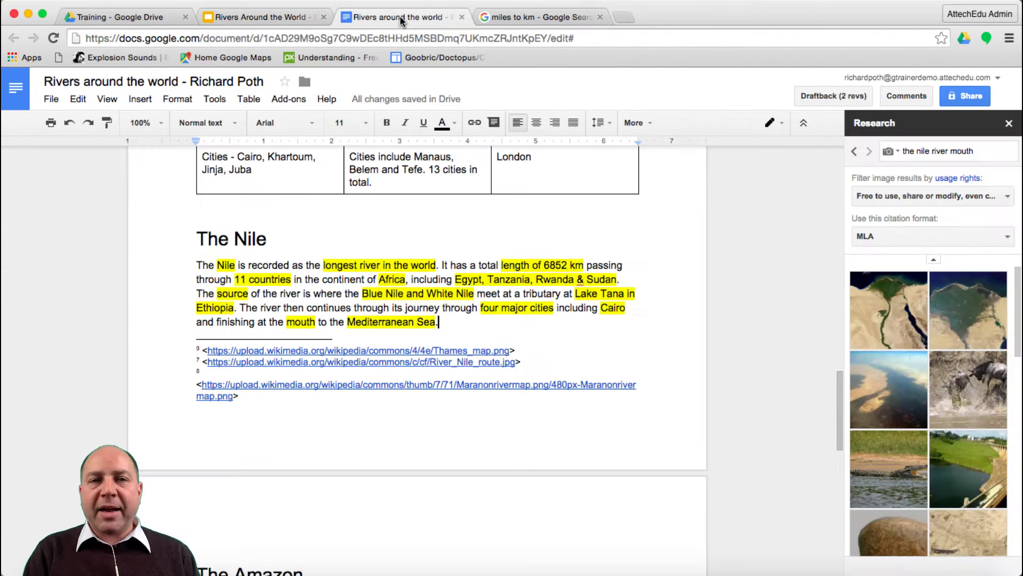
scroll(457, 256, "up", 10)
scroll(458, 256, "up", 2)
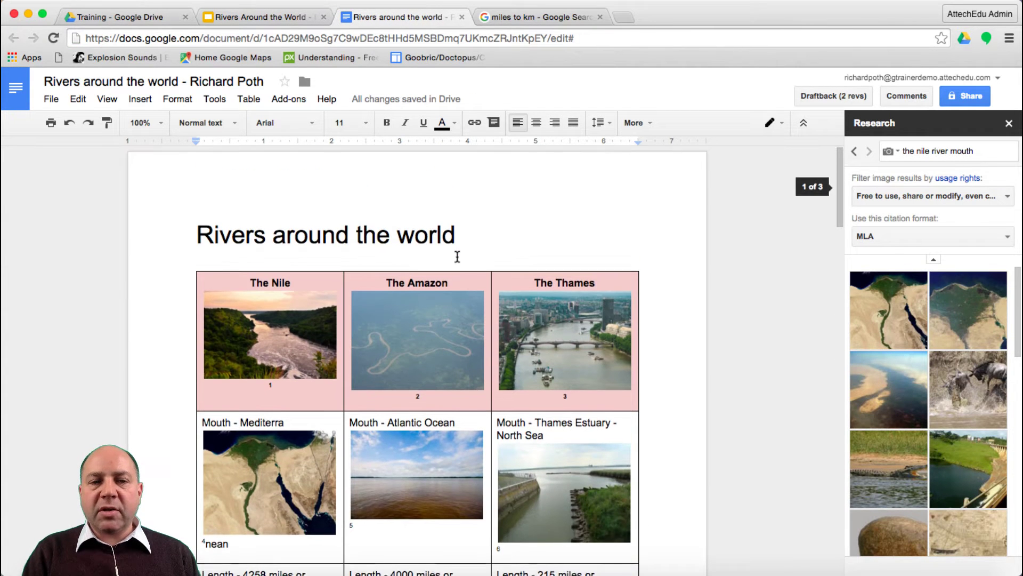
left_click(271, 305)
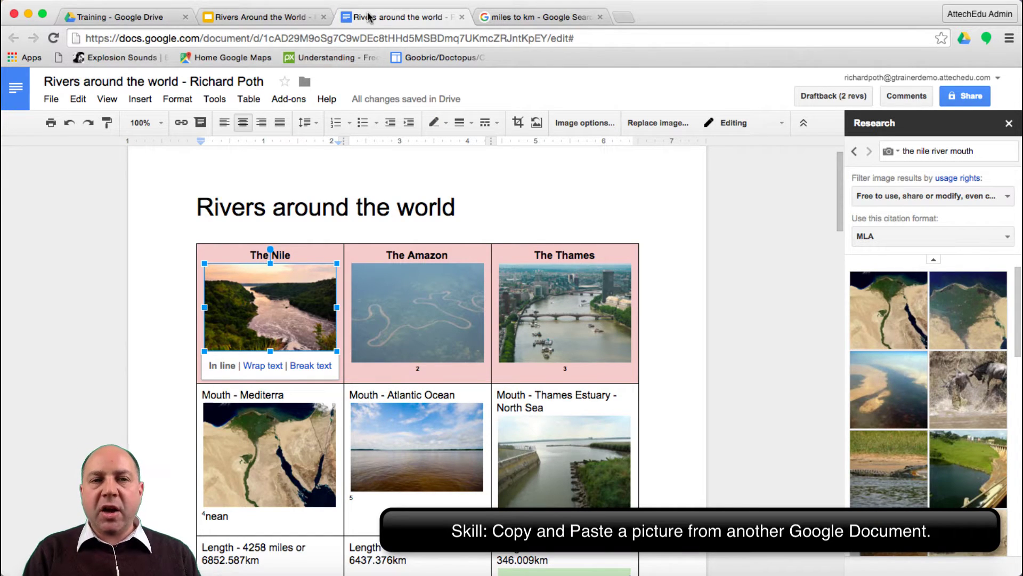
left_click(269, 17)
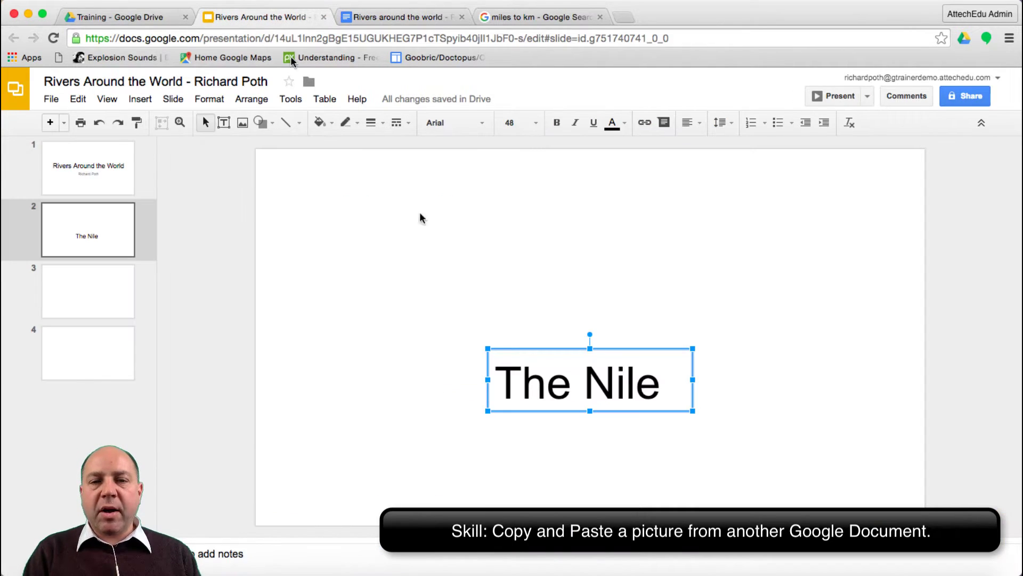
Step: Paste the Nile photo onto slide 2, enlarge it, and centre it above the title
left_click(517, 223)
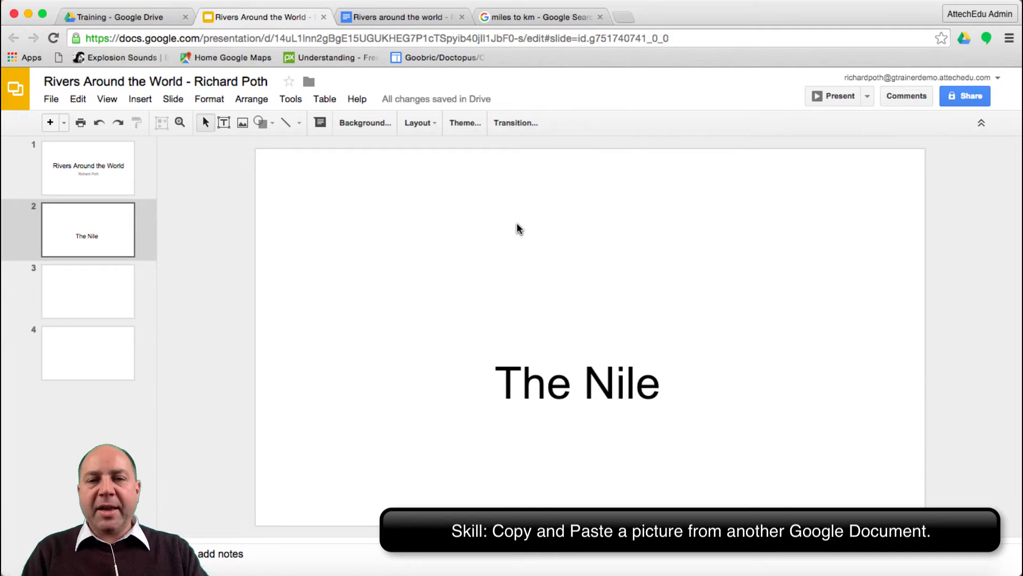
key("super+v")
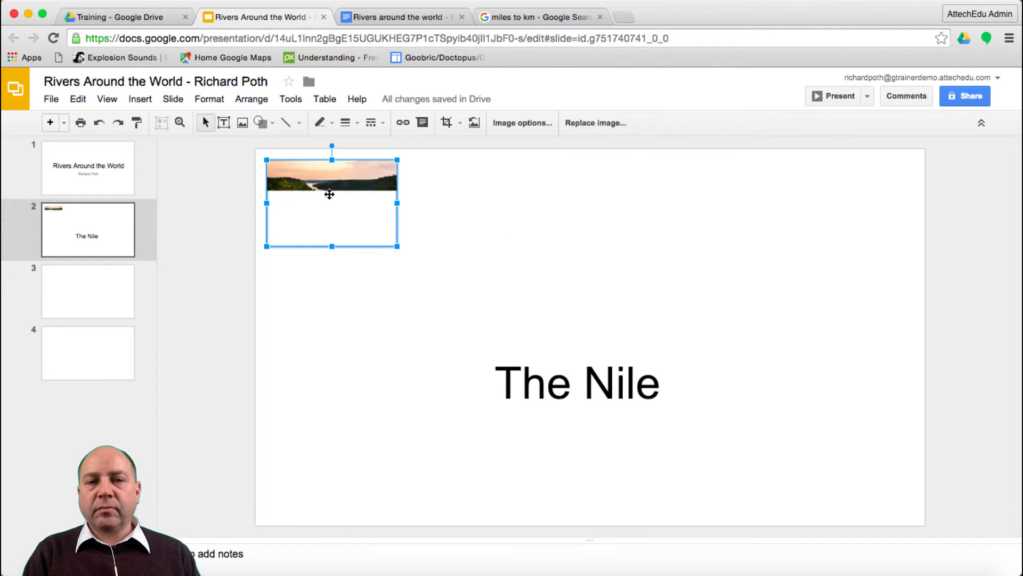
left_click_drag(330, 194, 571, 250)
left_click_drag(498, 212, 437, 172)
left_click_drag(630, 302, 694, 335)
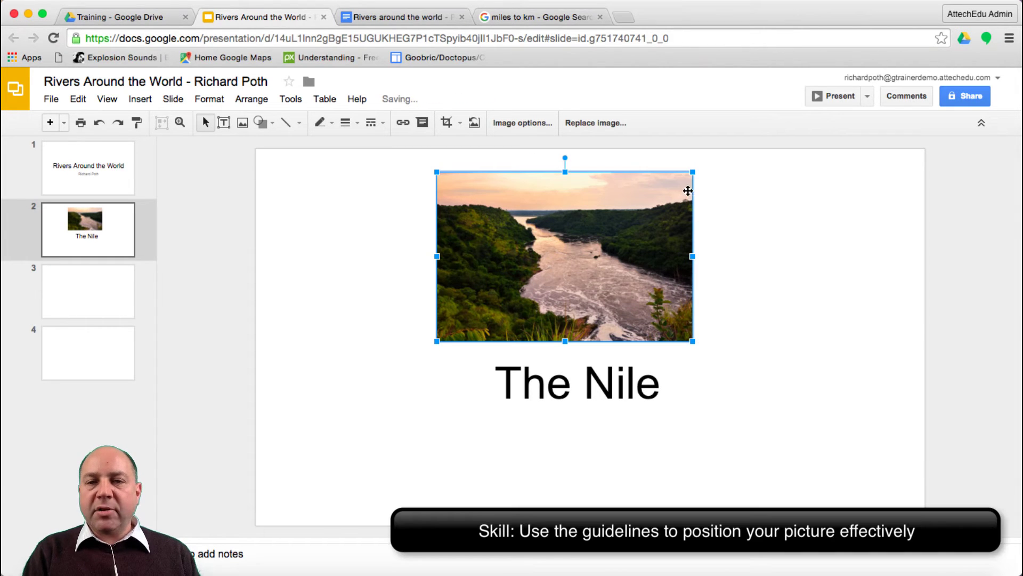
left_click_drag(543, 266, 569, 268)
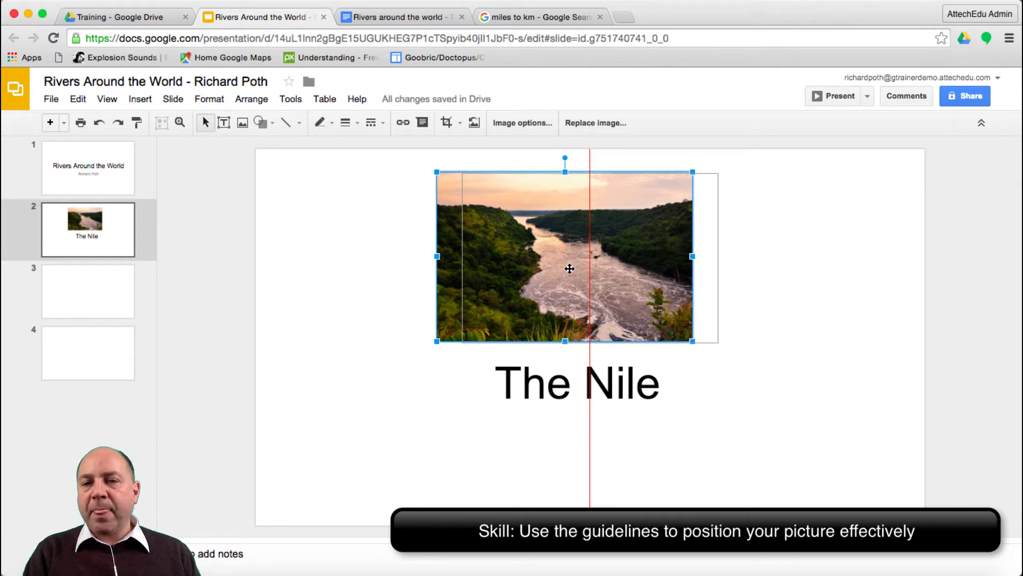
left_click_drag(570, 269, 570, 272)
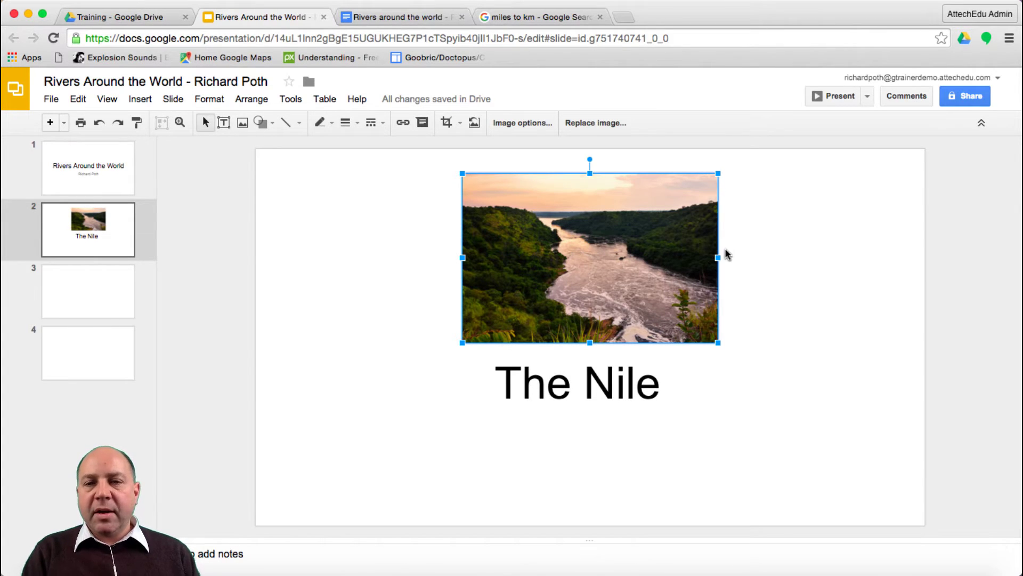
Step: Search 'the nile' in the Tools > Research panel
left_click(750, 254)
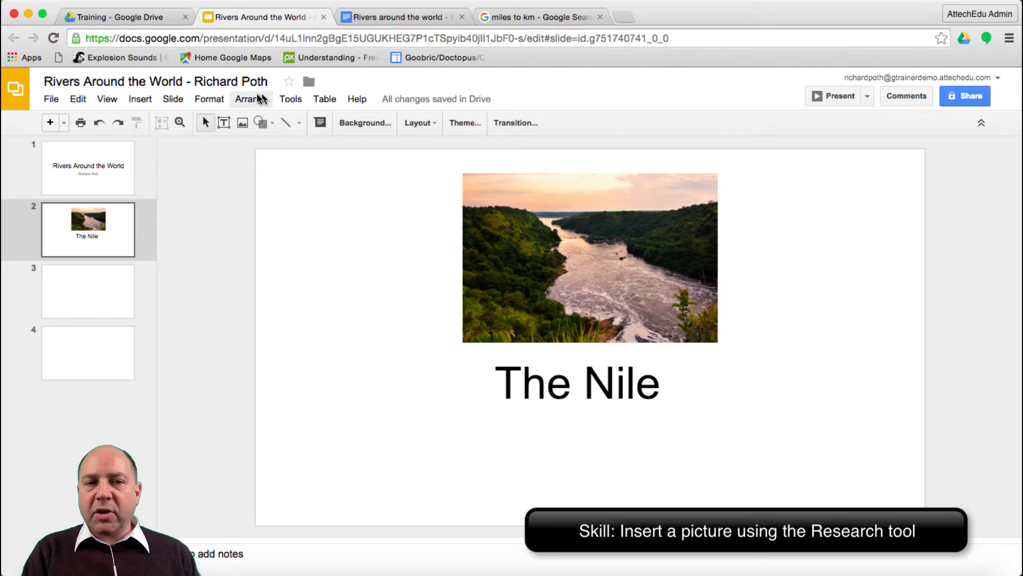
left_click(291, 99)
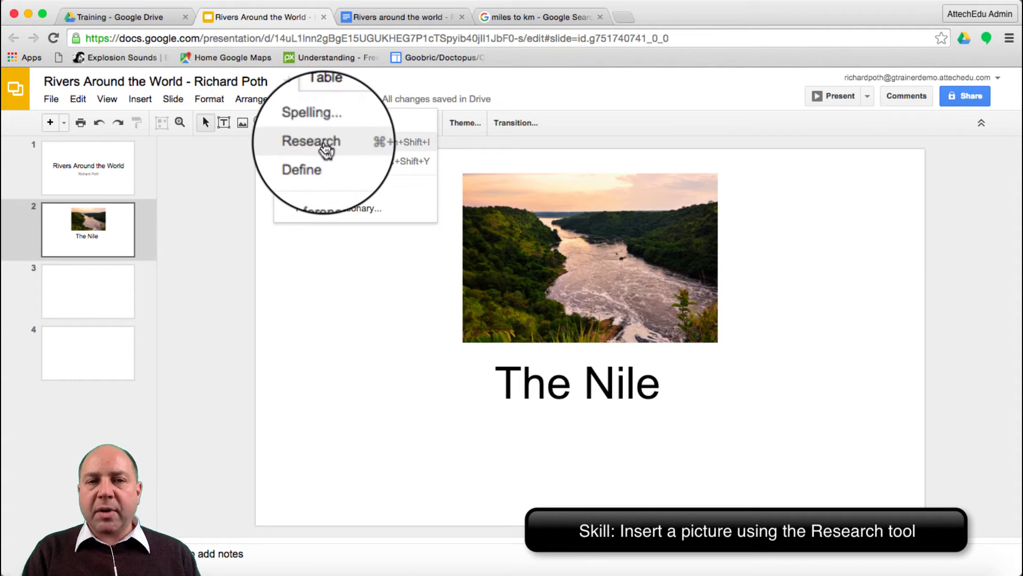
left_click(323, 142)
left_click(930, 150)
type("the n")
type("ile")
key("Return")
Step: Show Images results, drop one onto the slide, then delete it, keeping the original photo
left_click(890, 151)
left_click(901, 220)
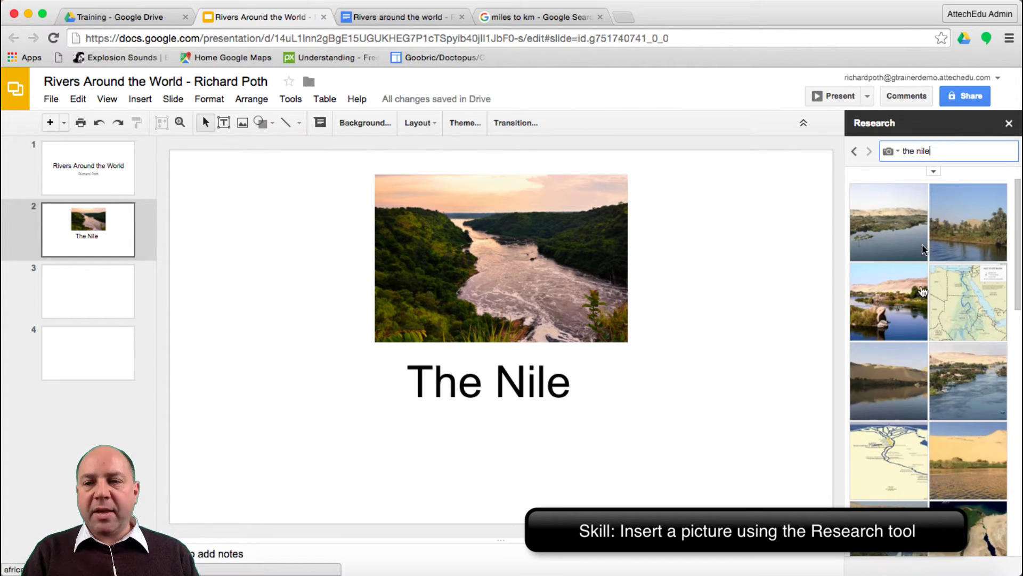
mouse_move(908, 215)
left_click_drag(908, 215, 737, 288)
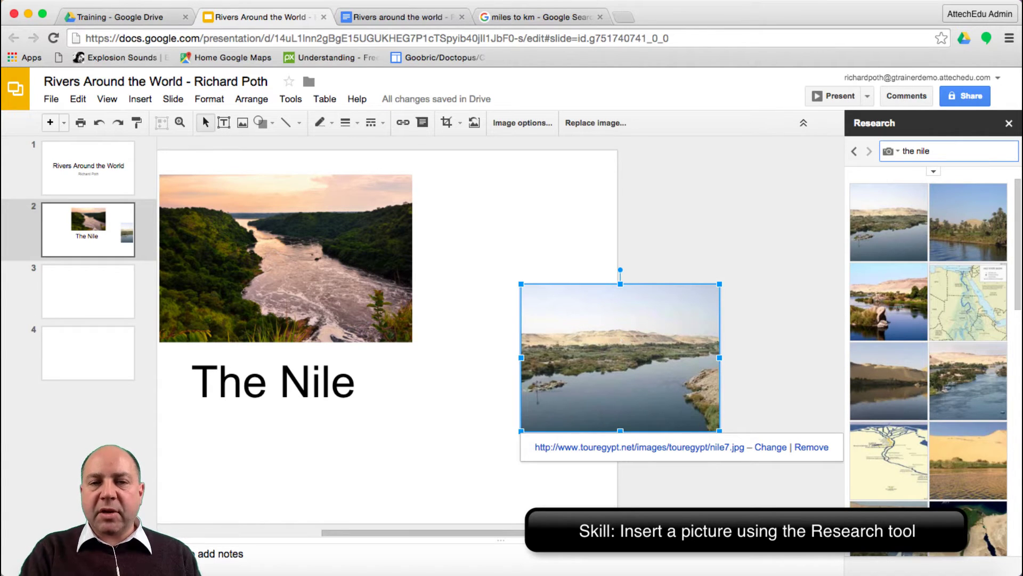
key("Delete")
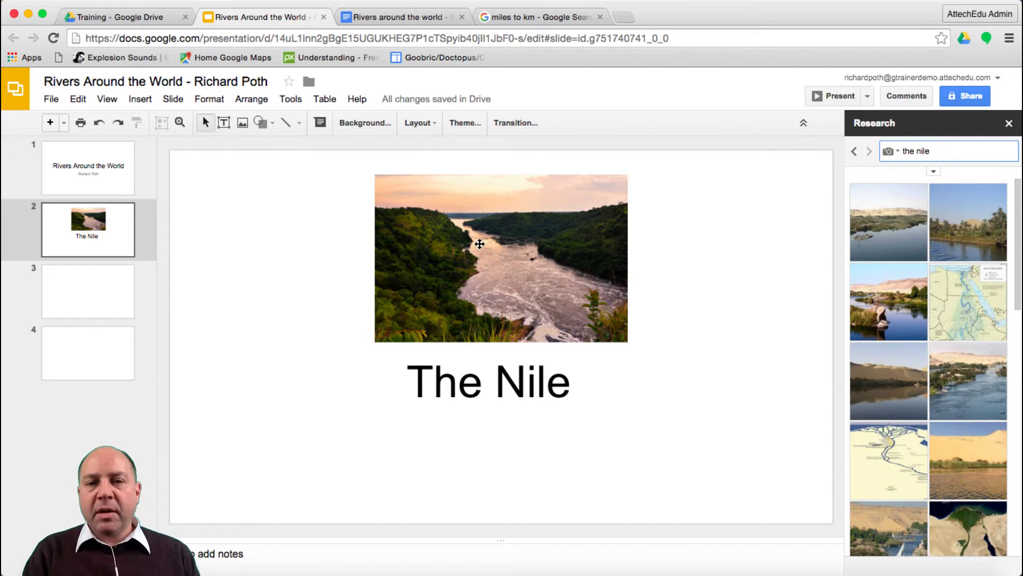
left_click(513, 249)
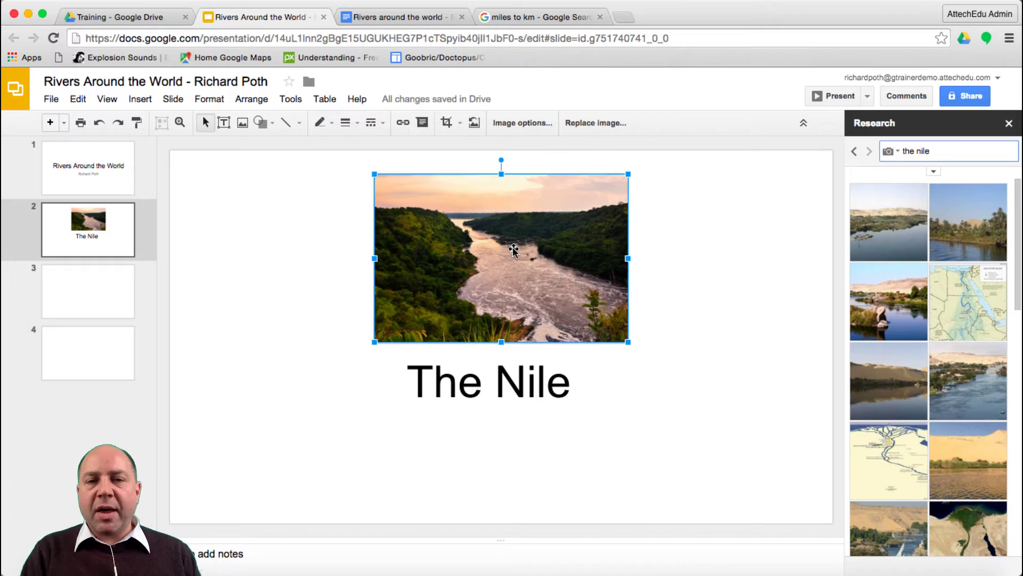
Step: Group the Nile photo and The Nile title with Arrange > Group
left_click(546, 374, "shift")
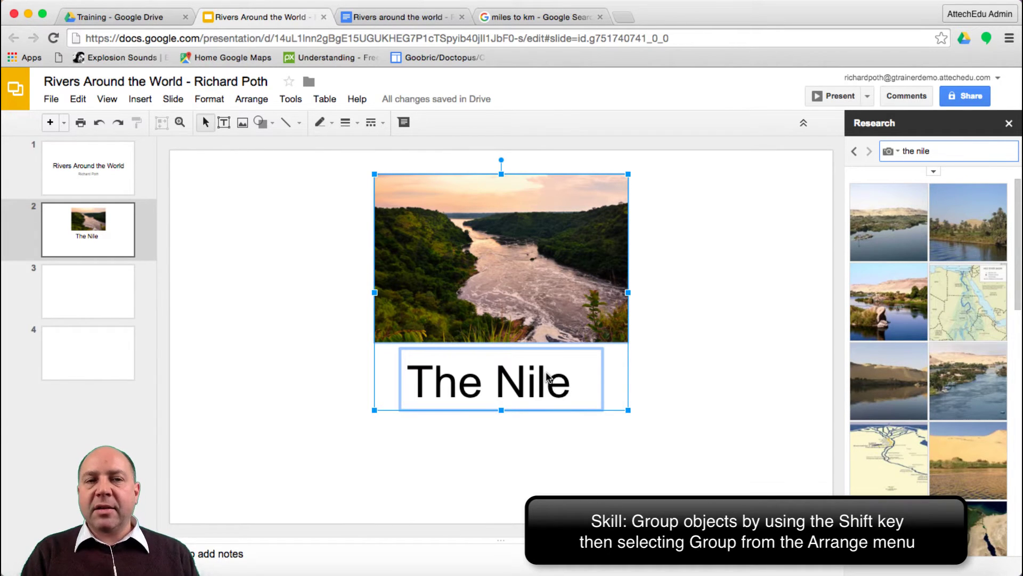
left_click(251, 99)
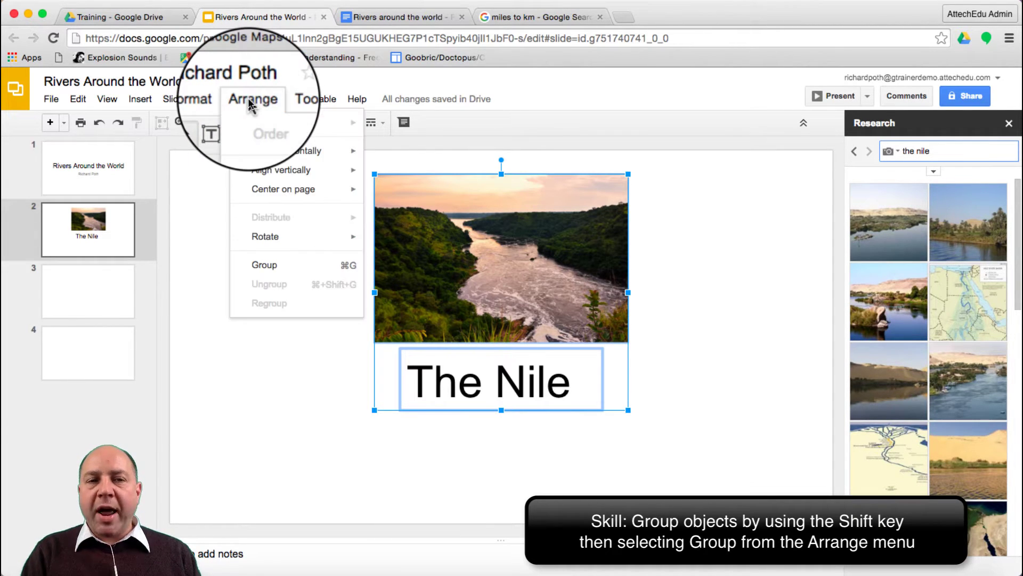
left_click(294, 274)
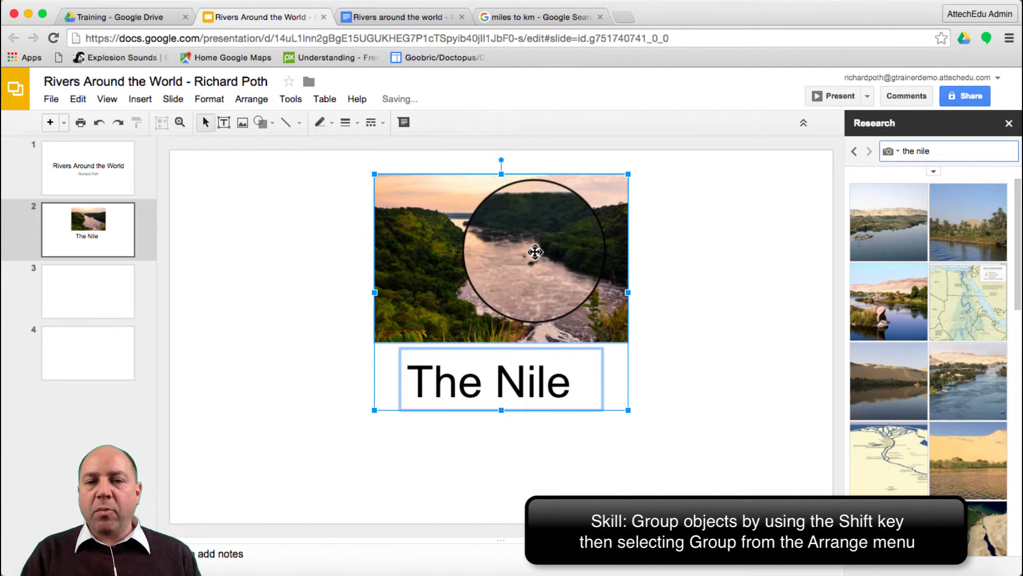
right_click(535, 252)
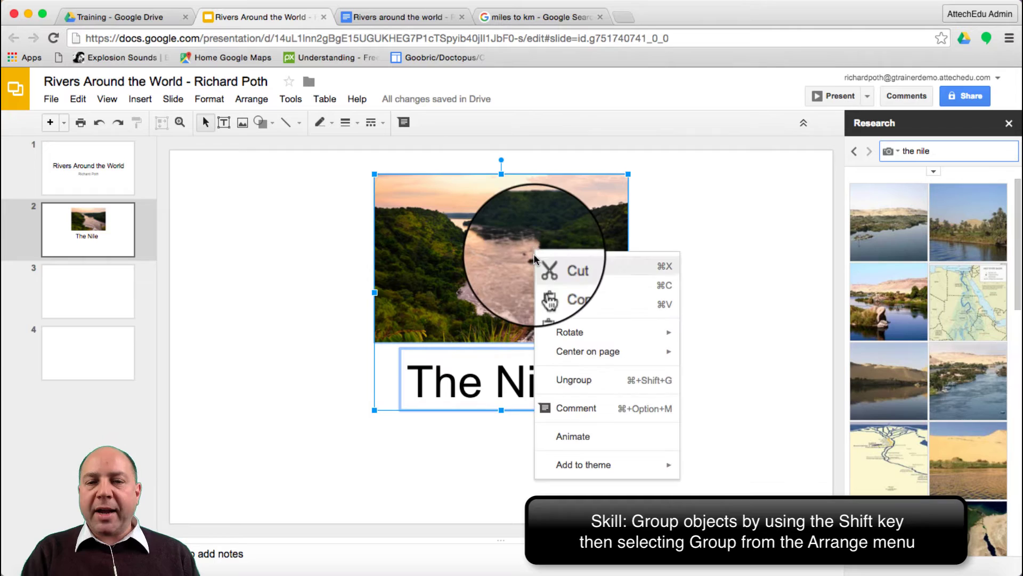
left_click(567, 383)
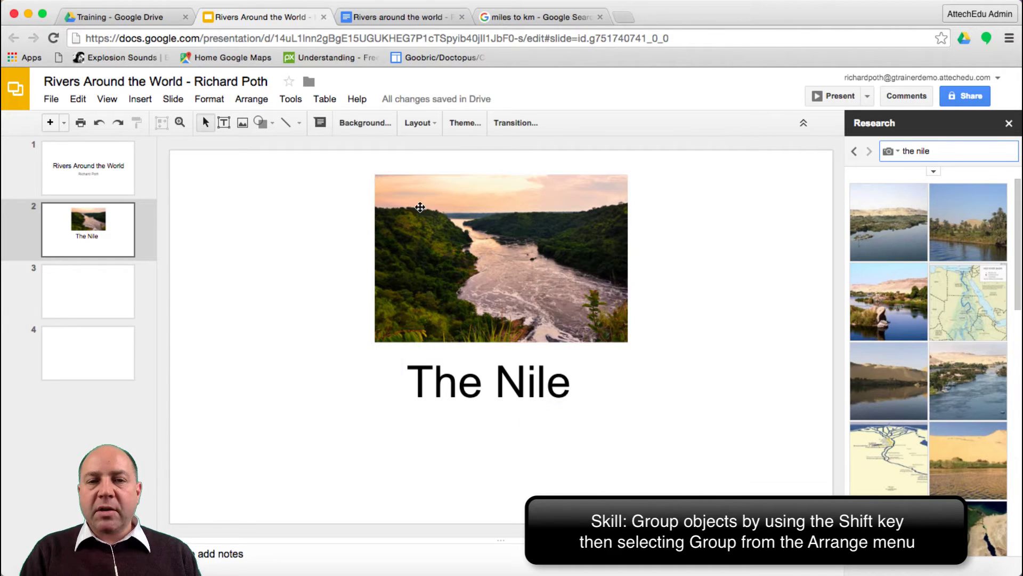
left_click(538, 228)
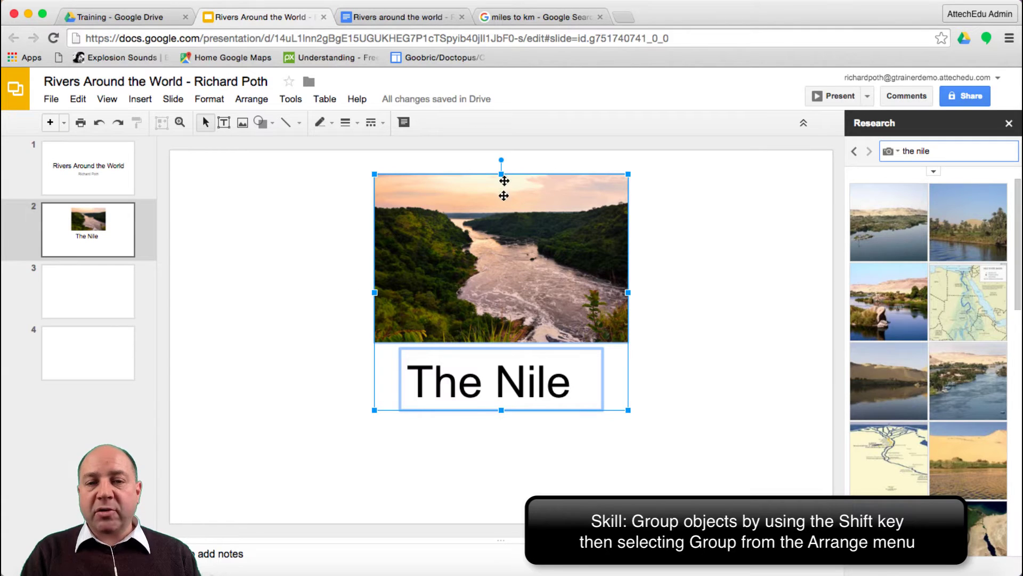
Step: Give the grouped photo and title a Fade in animation starting On click
right_click(505, 258)
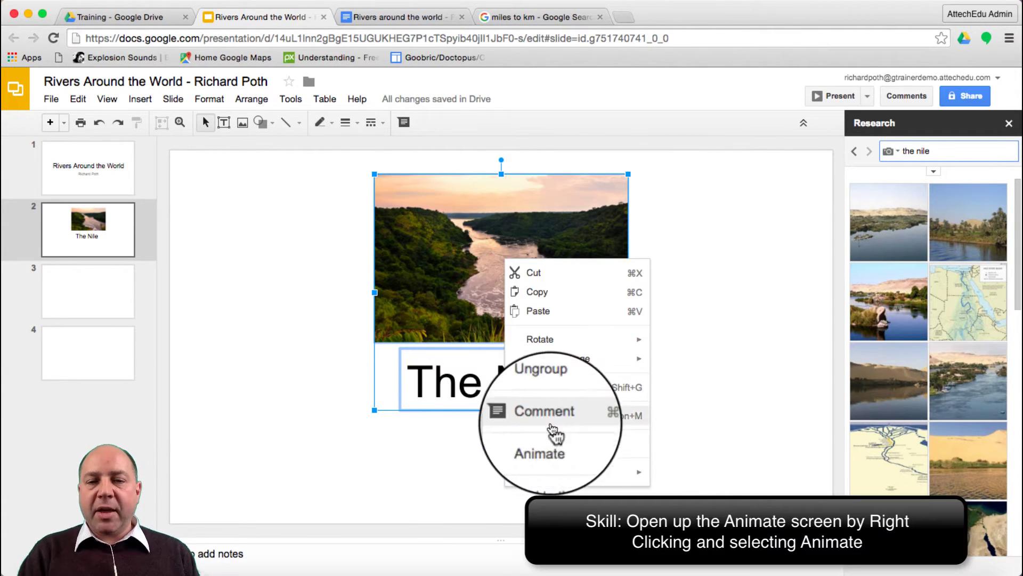
left_click(564, 445)
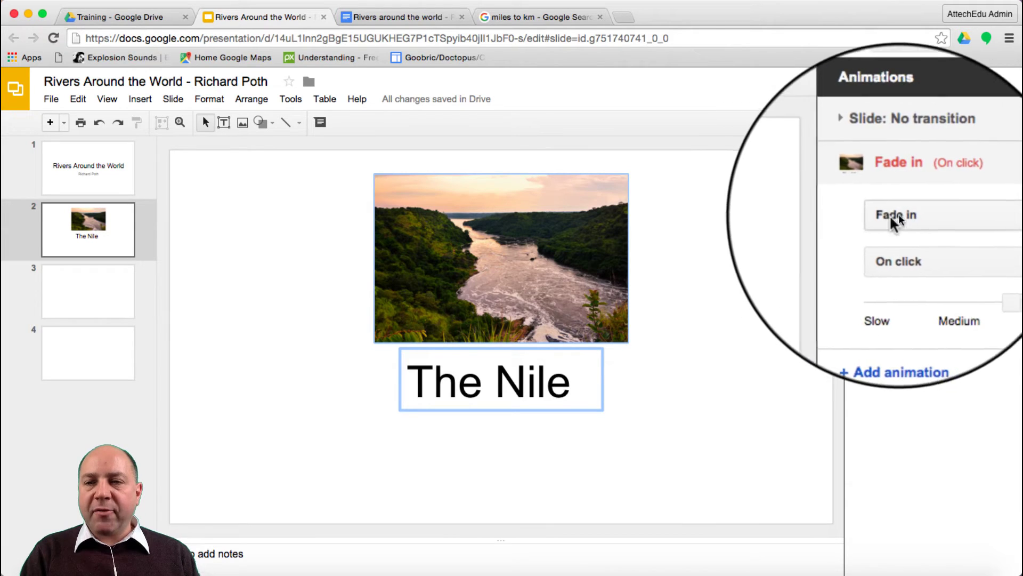
left_click(934, 248)
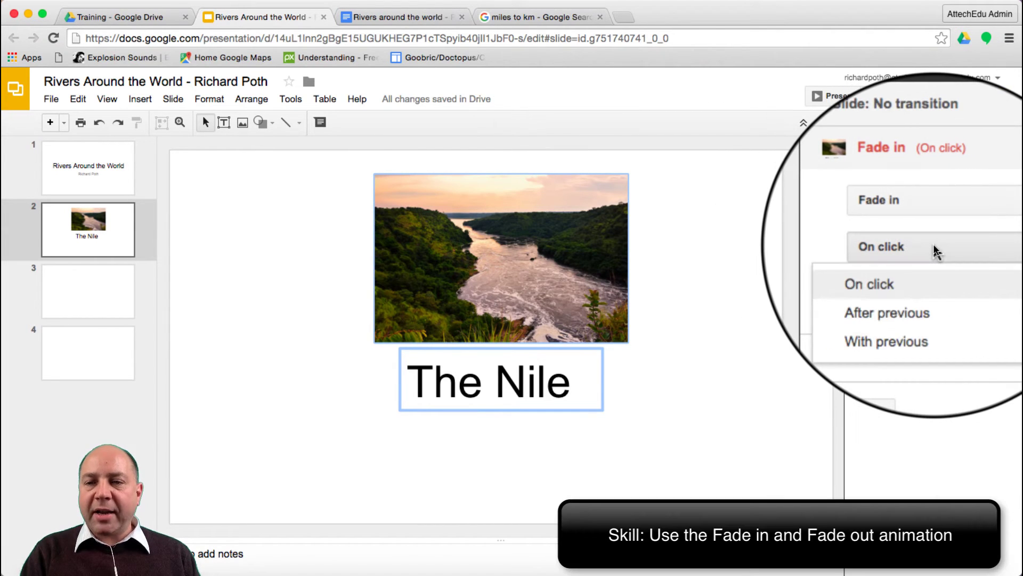
left_click(936, 250)
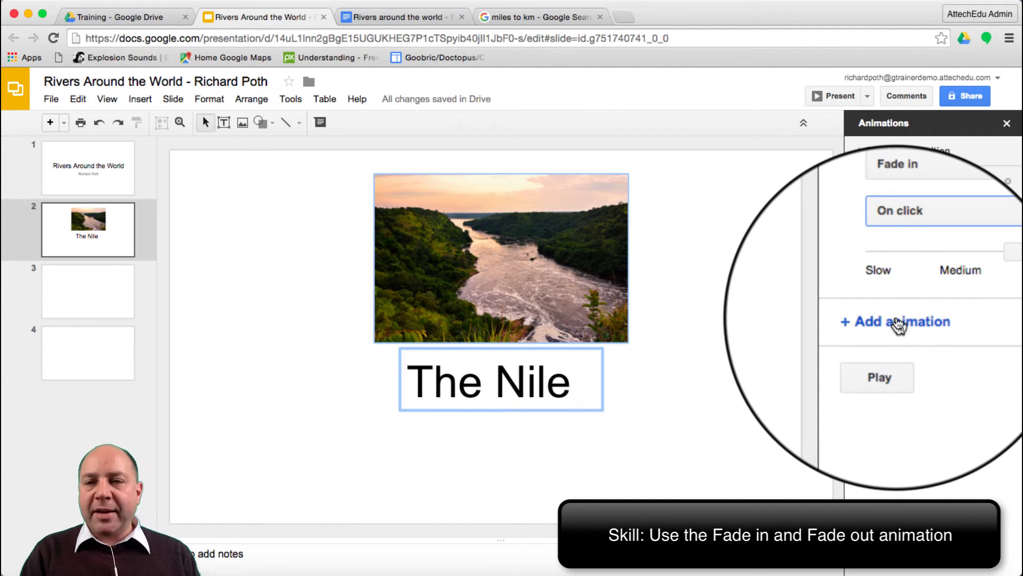
Step: Add a second Fade out animation to the group, then present full screen
left_click(900, 323)
left_click(961, 246)
left_click(839, 330)
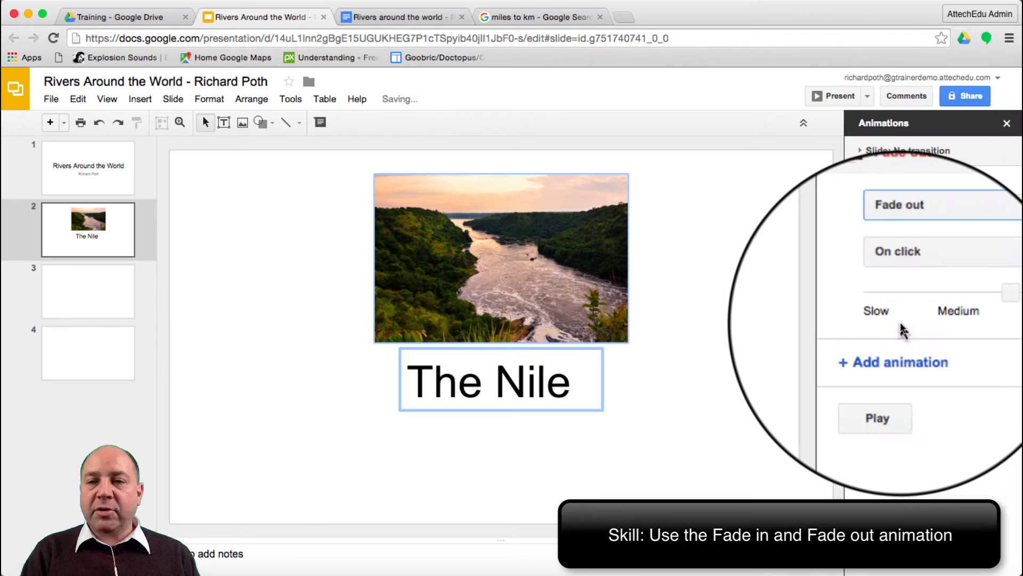
left_click(744, 256)
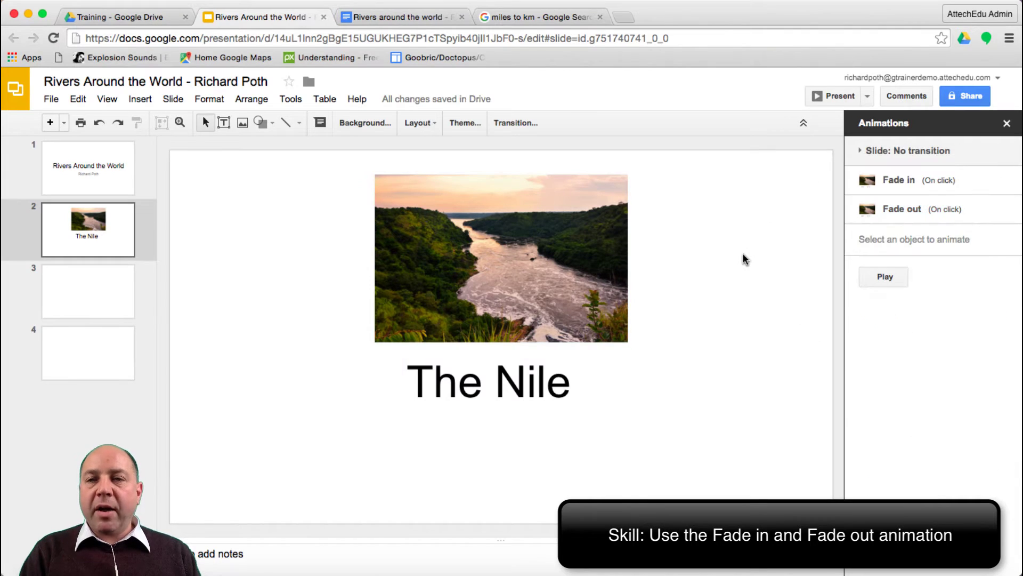
left_click(839, 96)
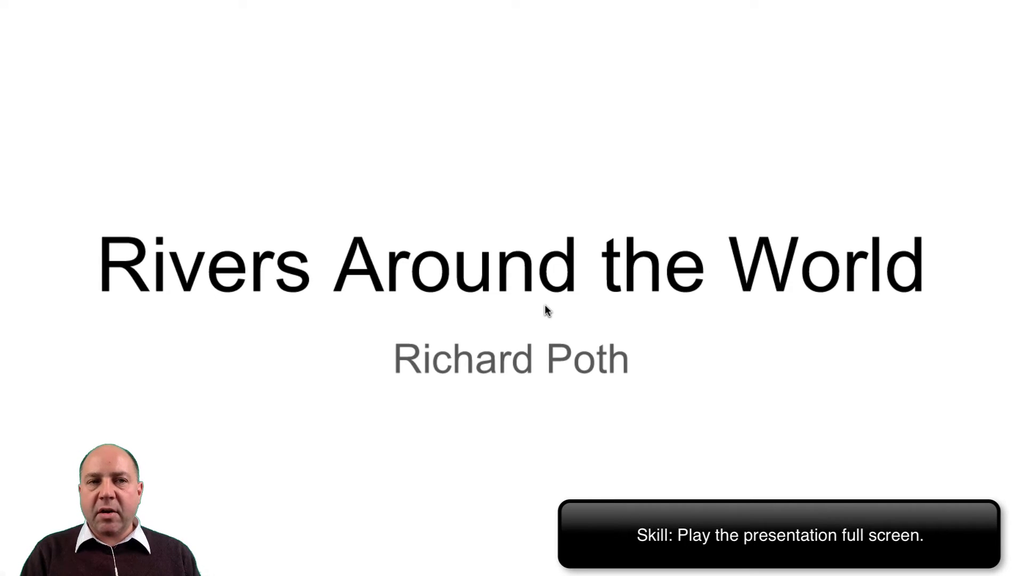
left_click(547, 310)
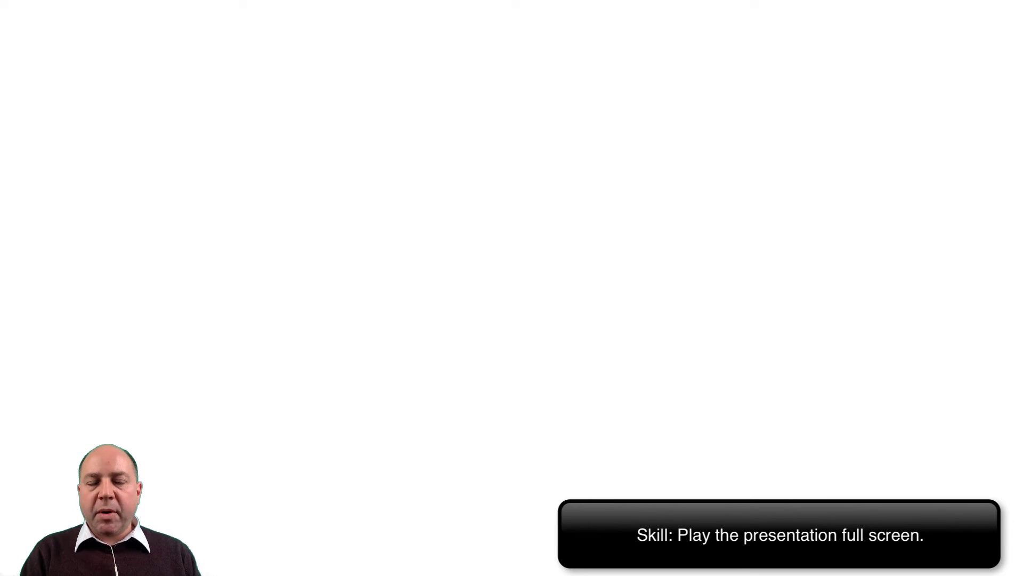
key("Right")
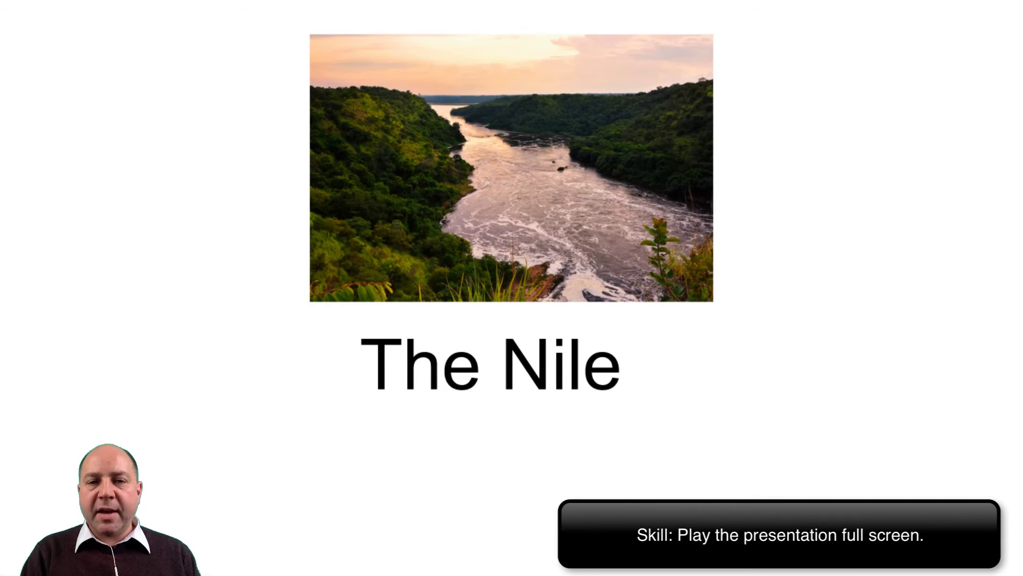
key("Right")
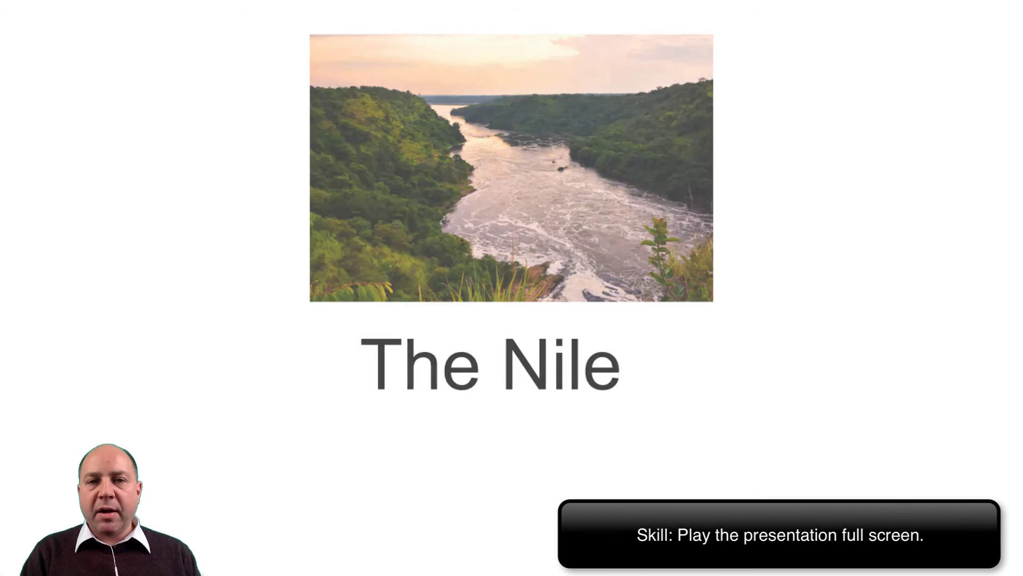
key("Escape")
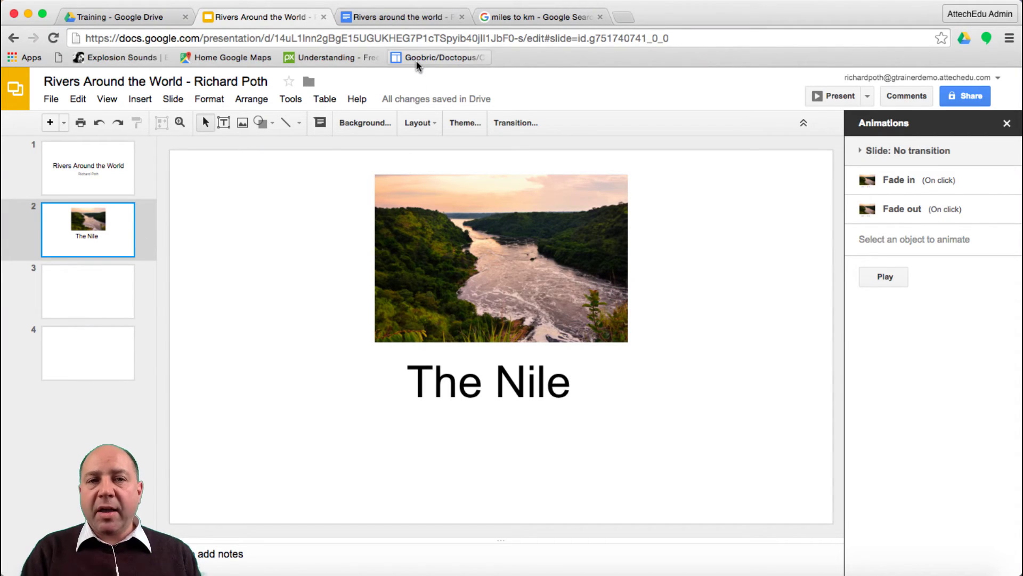
Step: Copy 'longest river in the world' from The Nile paragraph in the rivers document
left_click(399, 16)
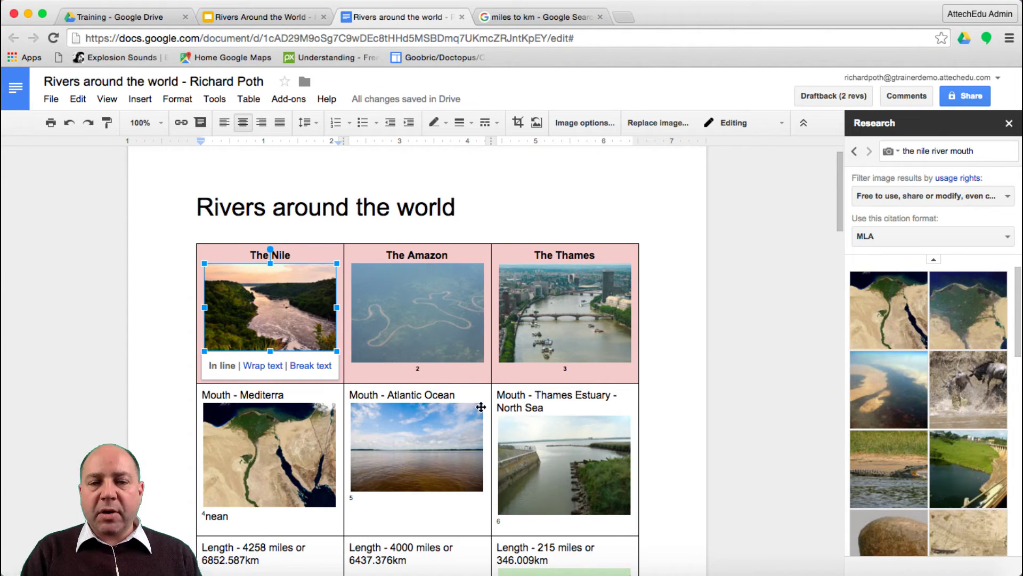
scroll(481, 407, "down", 10)
scroll(480, 407, "down", 10)
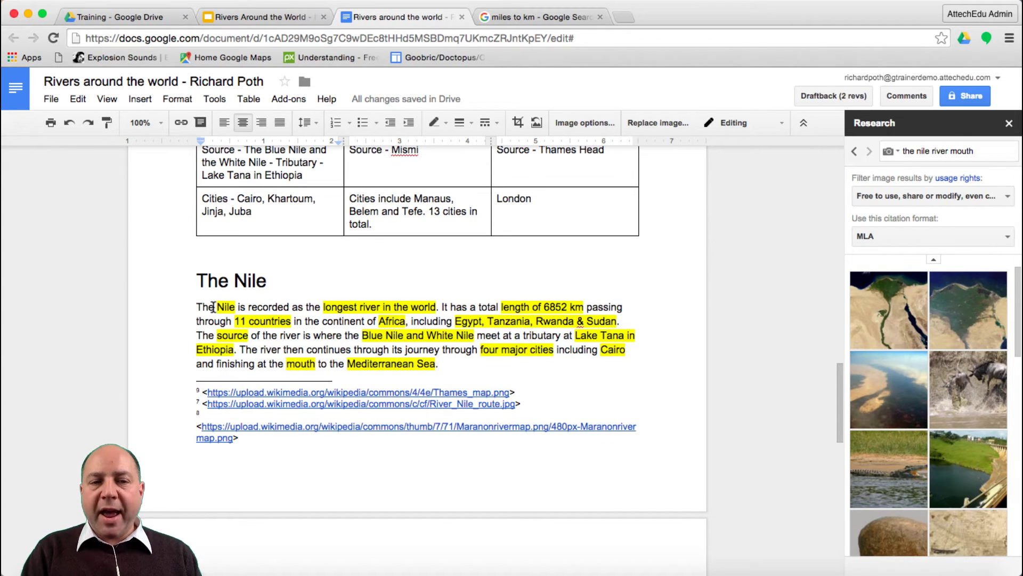
left_click(324, 307)
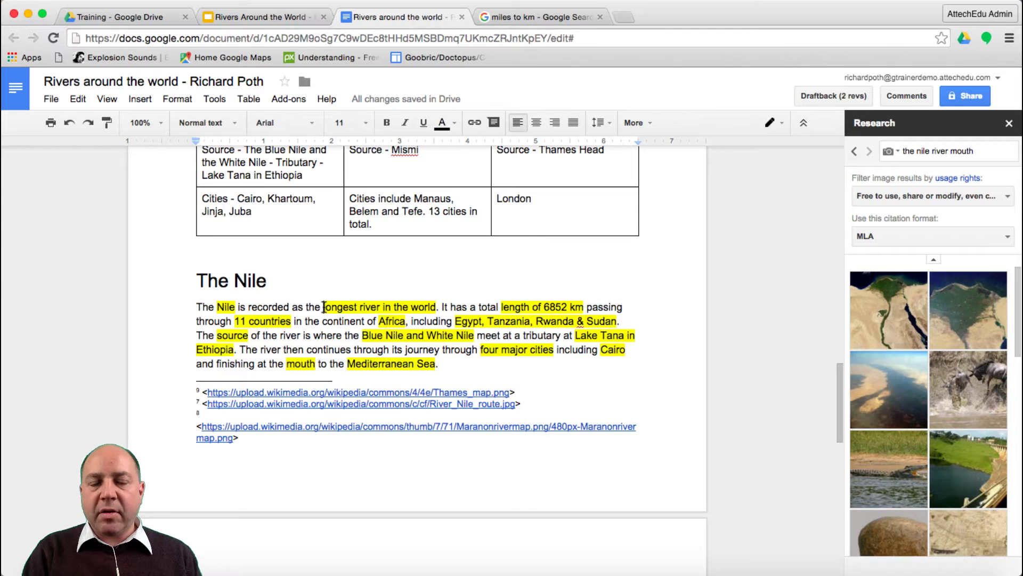
left_click_drag(324, 307, 438, 308)
key("super+c")
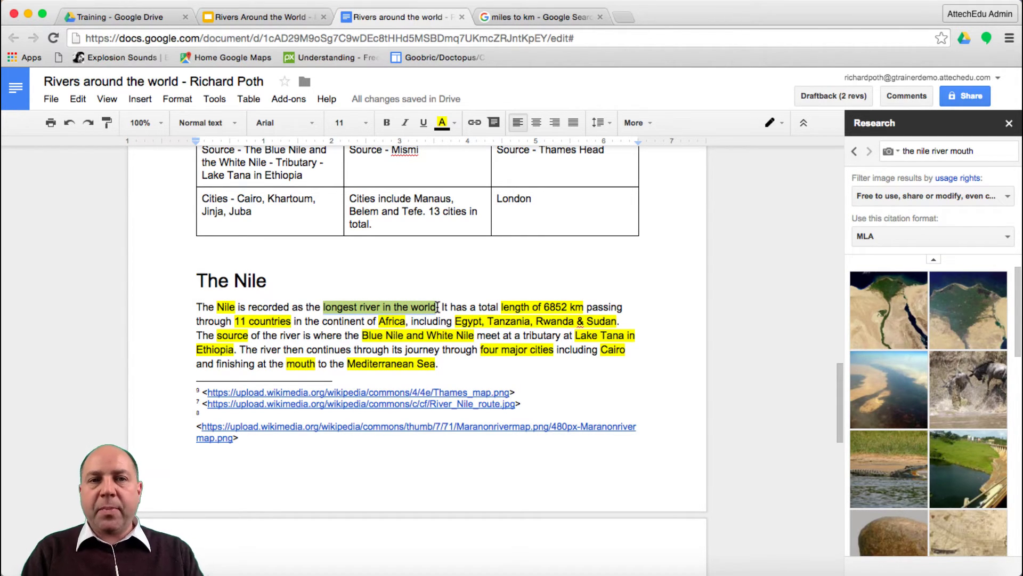
left_click(260, 19)
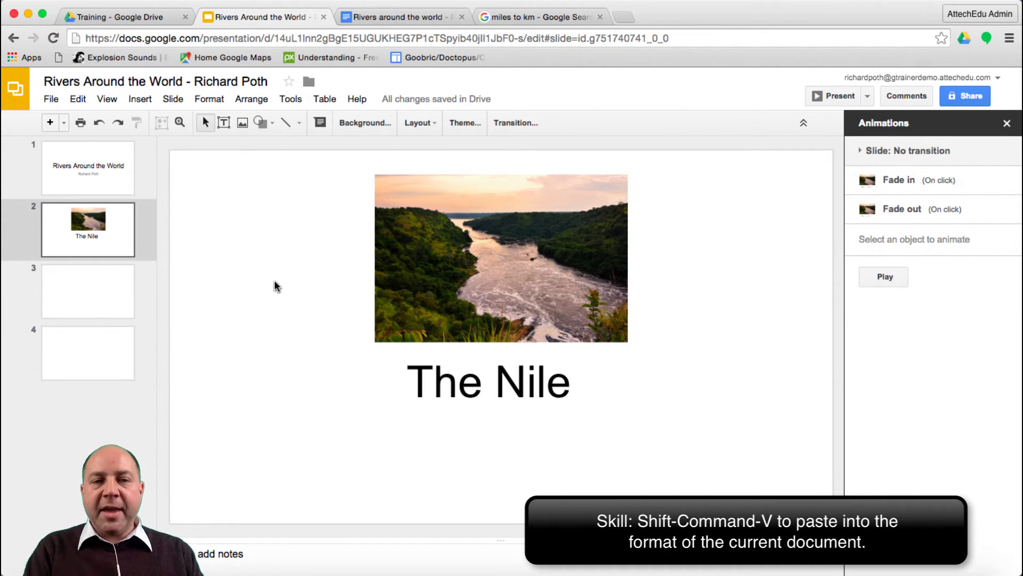
Step: Paste 'longest river in the world' onto slide 2 and set it to 30 pt
key("super+shift+v")
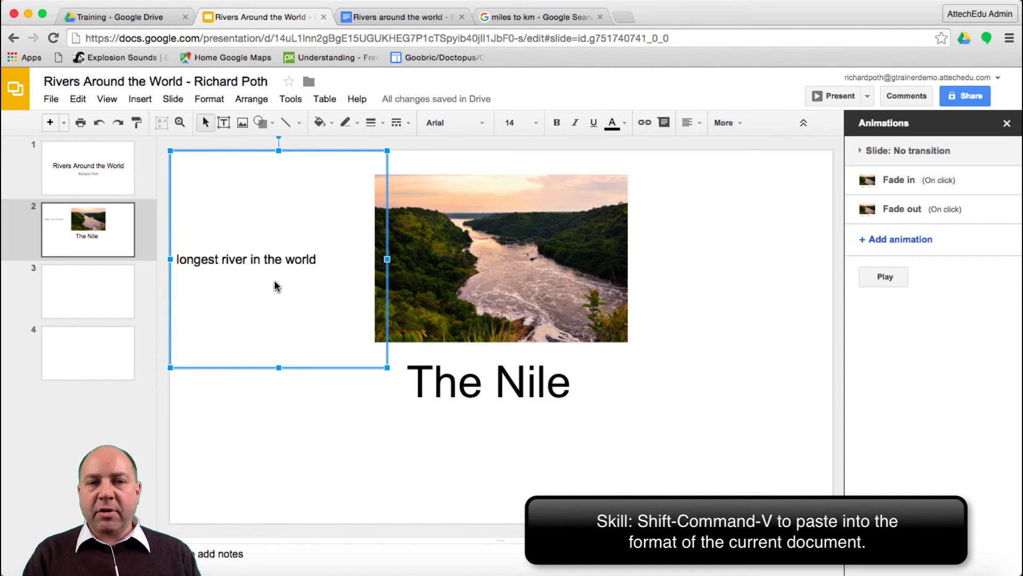
left_click_drag(388, 368, 333, 308)
double_click(275, 231)
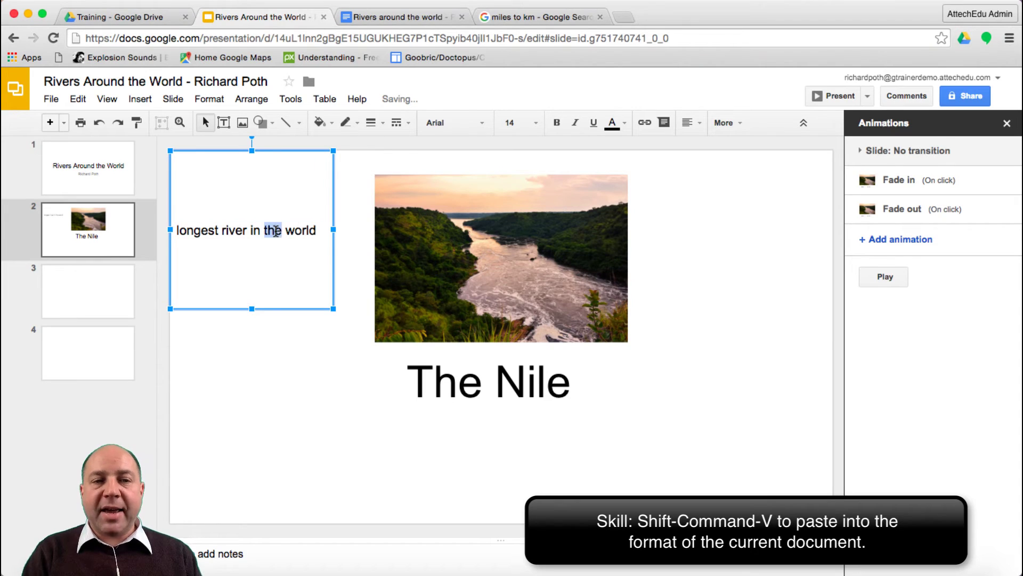
triple_click(275, 230)
left_click(536, 124)
left_click(532, 345)
Step: Resize the phrase's text box and tilt it over the photo's lower-left corner
left_click_drag(333, 308, 351, 308)
left_click_drag(351, 151, 345, 212)
left_click_drag(277, 213, 360, 281)
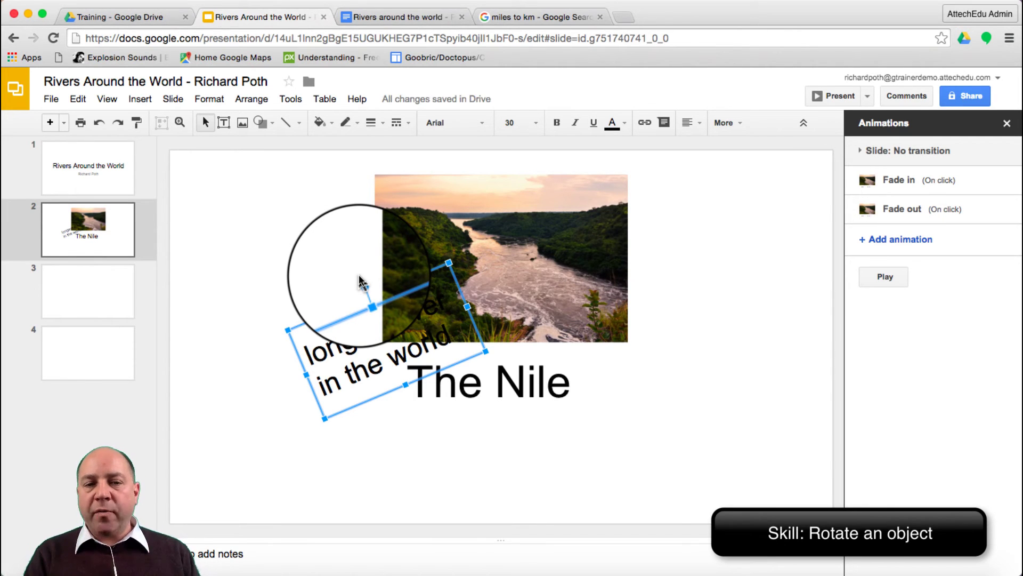
Step: Bring the Africa map from the document onto slide 2, enlarged over the photo's right side
left_click(396, 15)
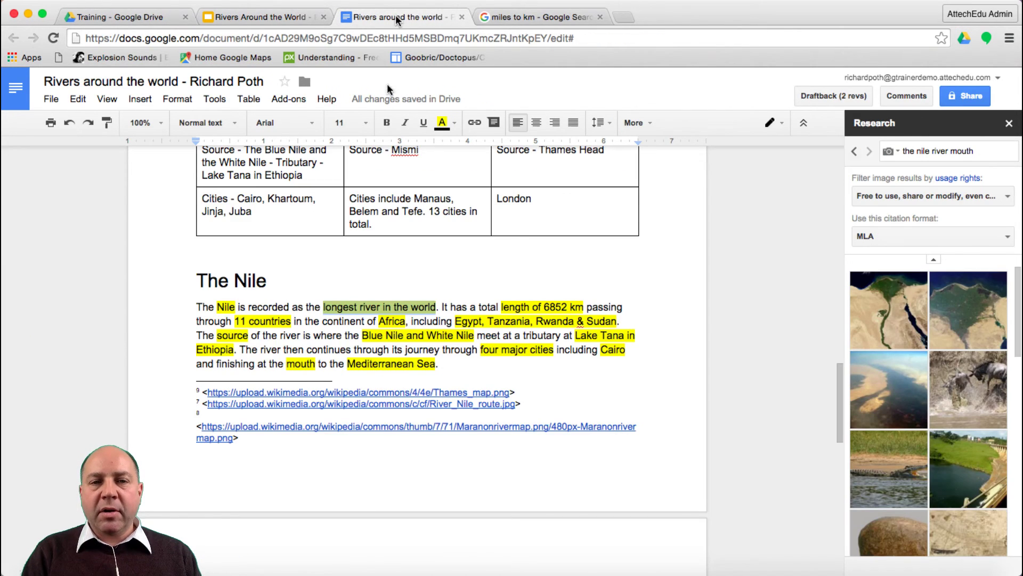
scroll(421, 263, "up", 15)
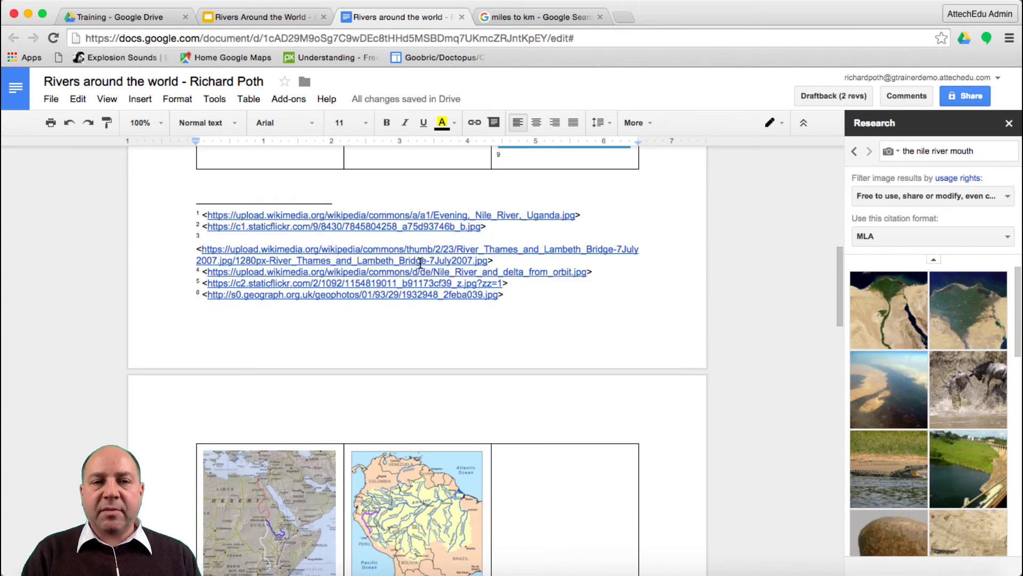
left_click(278, 404)
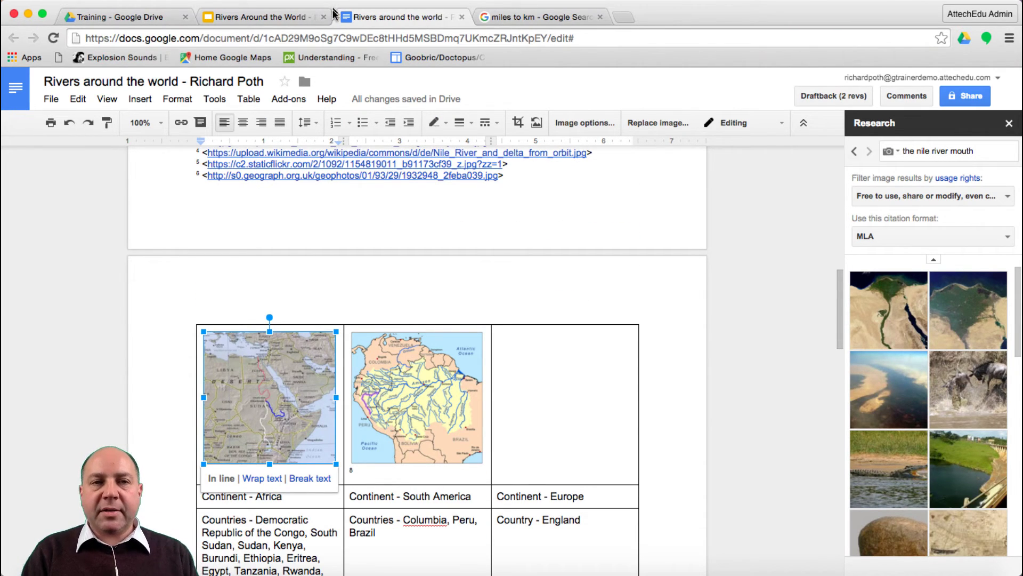
left_click(274, 17)
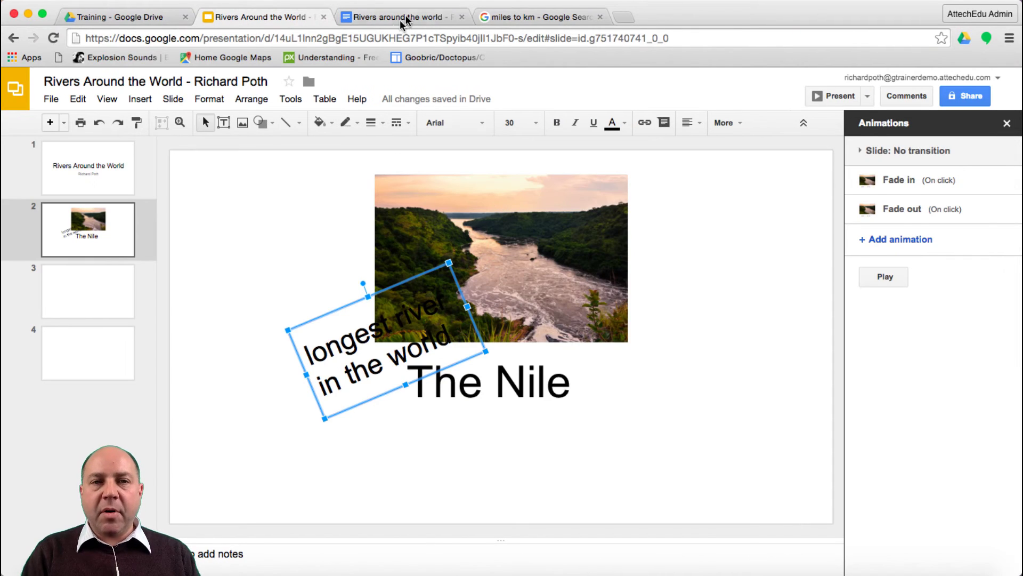
key("ctrl+v")
left_click_drag(244, 218, 585, 216)
left_click_drag(662, 299, 817, 406)
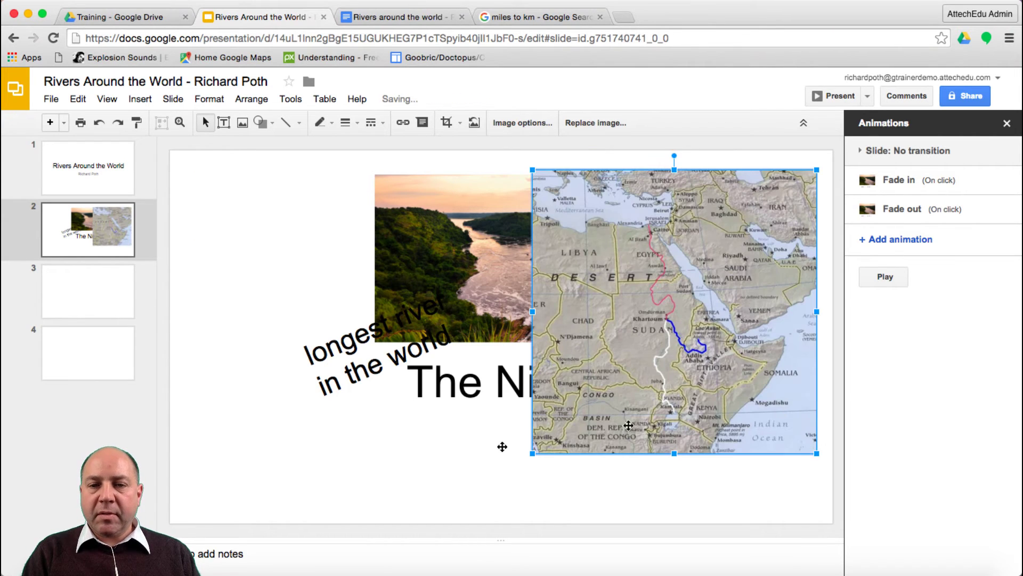
left_click(428, 464)
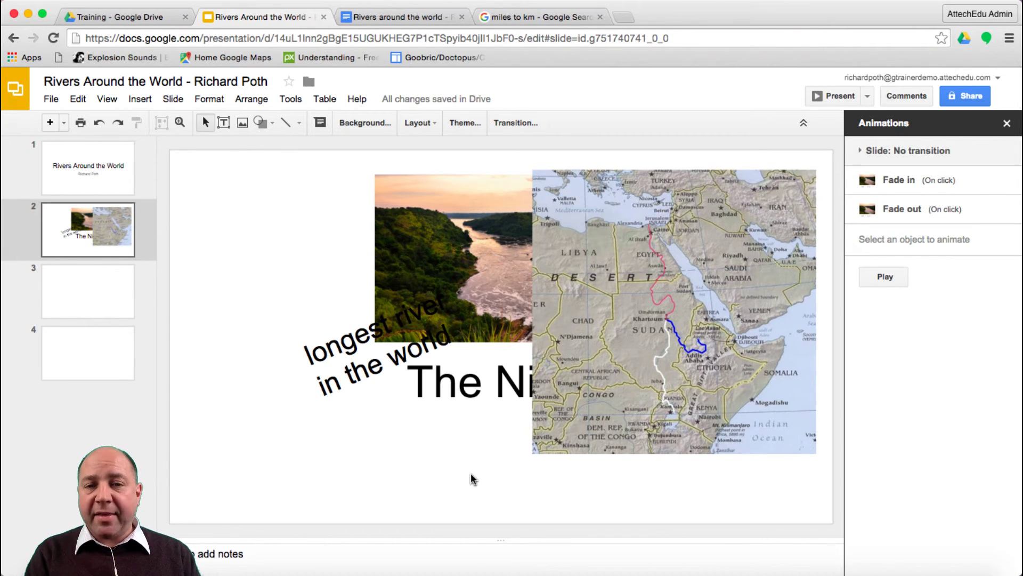
Step: Add a fade-in animation to the map and the tilted phrase together
left_click(635, 302)
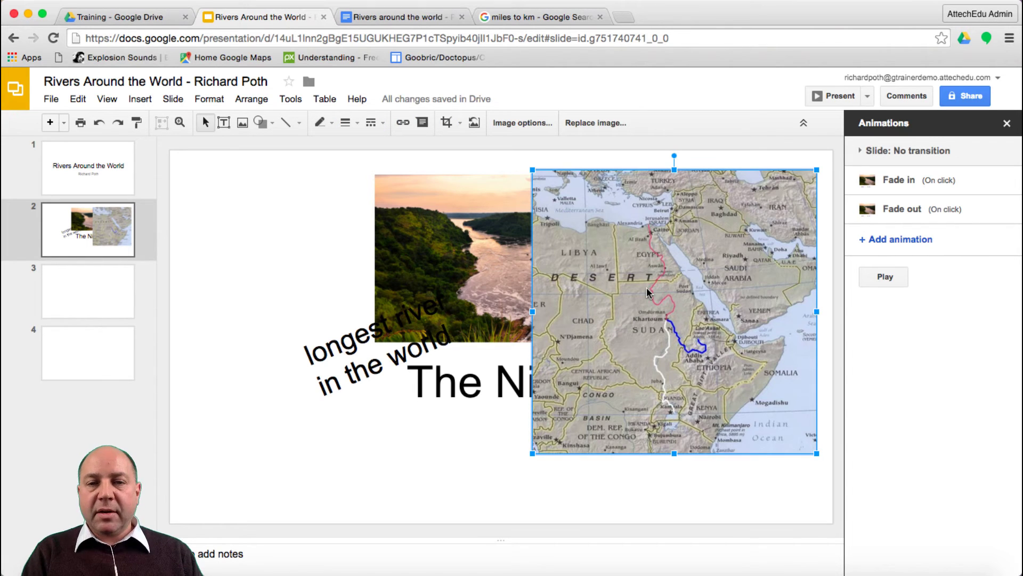
left_click(350, 335, "shift")
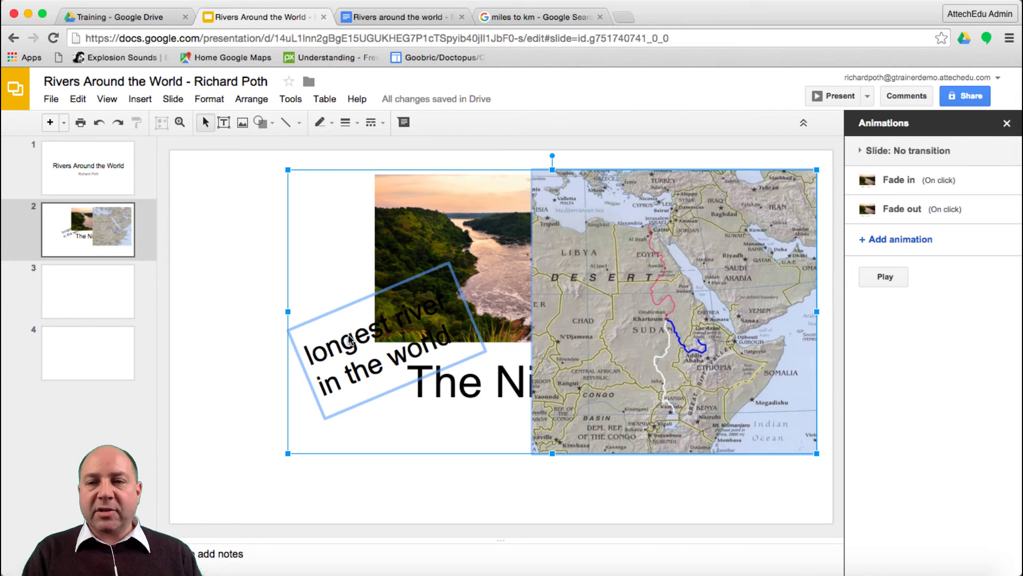
left_click(899, 239)
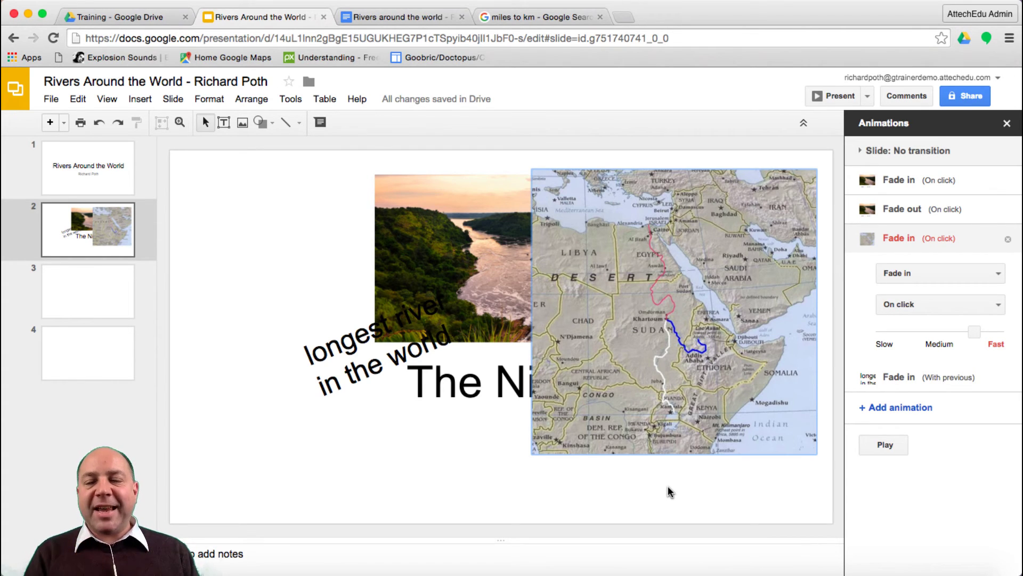
left_click(632, 494)
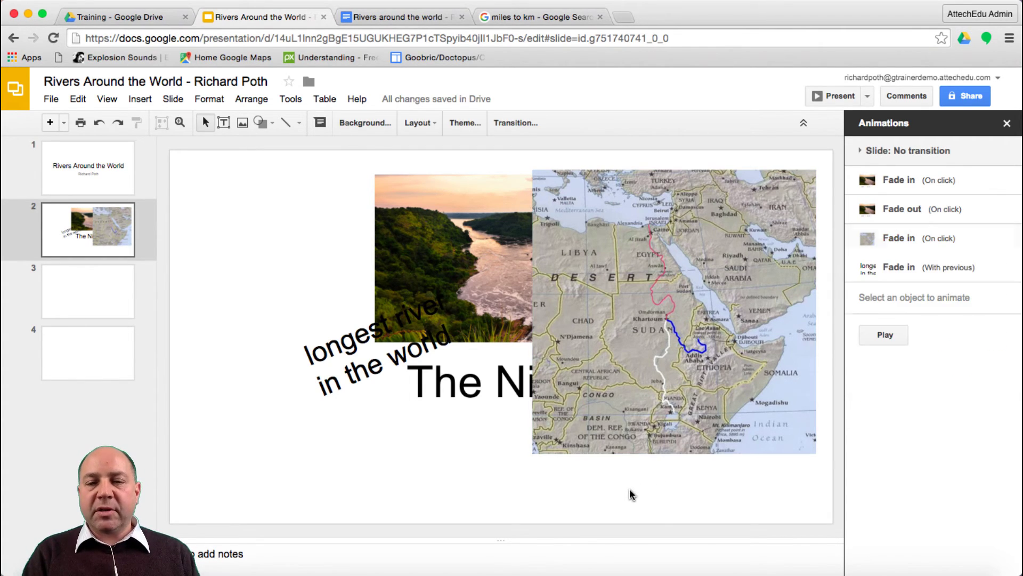
Step: Give the rotated 'longest river in the world' text an additional Fade out animation
left_click(335, 343)
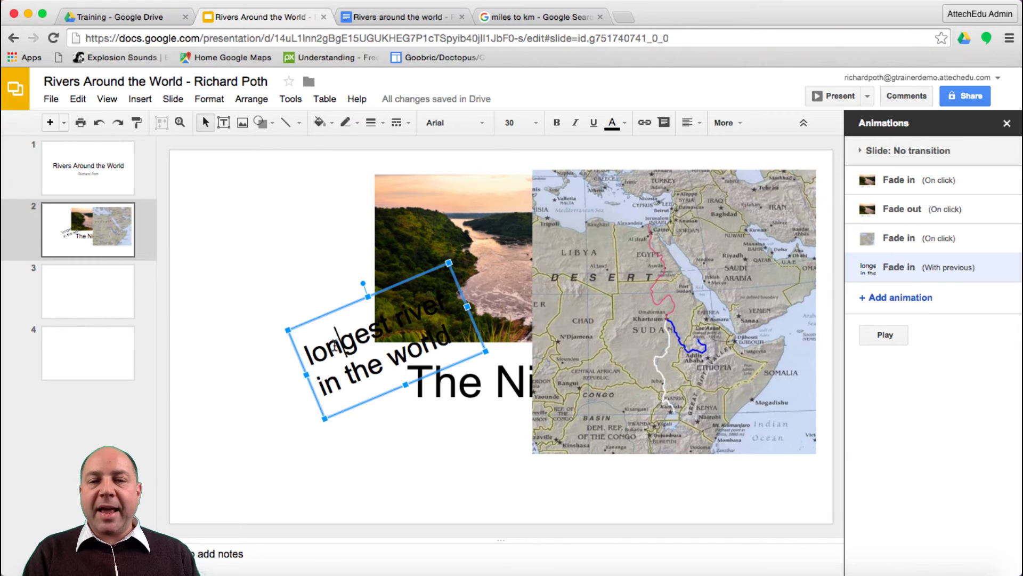
left_click(900, 303)
left_click(954, 331)
left_click(911, 418)
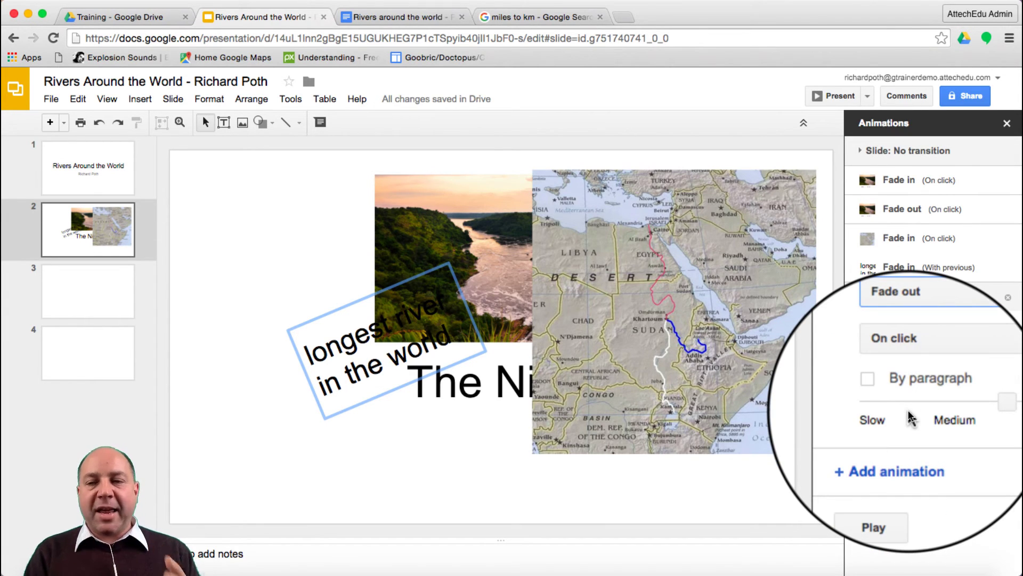
left_click(836, 97)
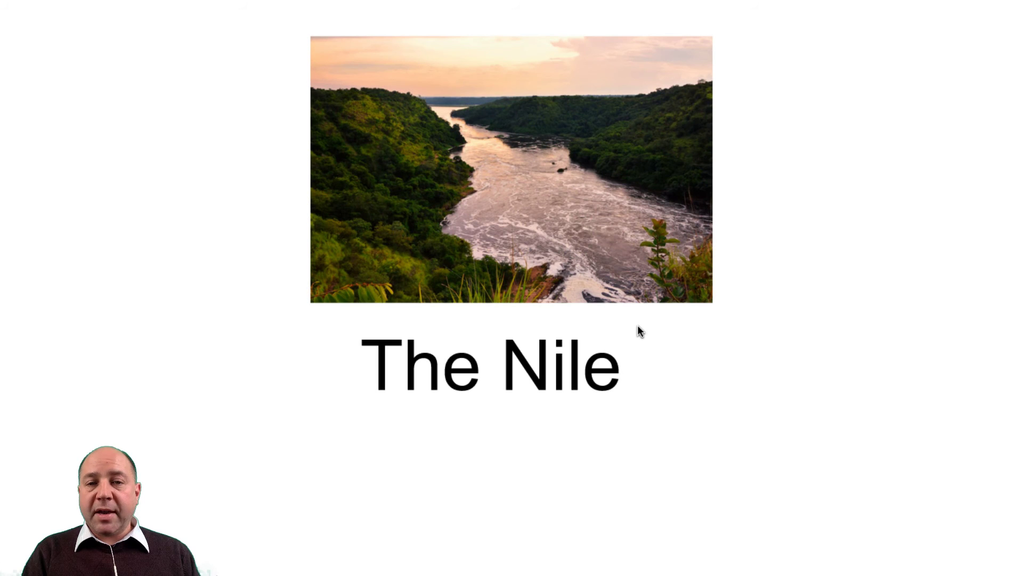
key("Right")
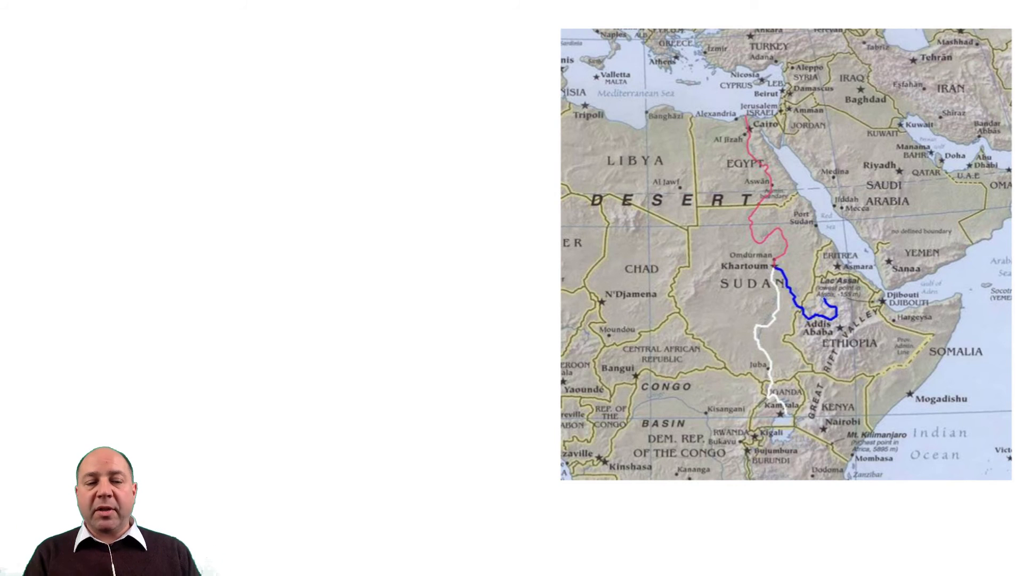
key("Escape")
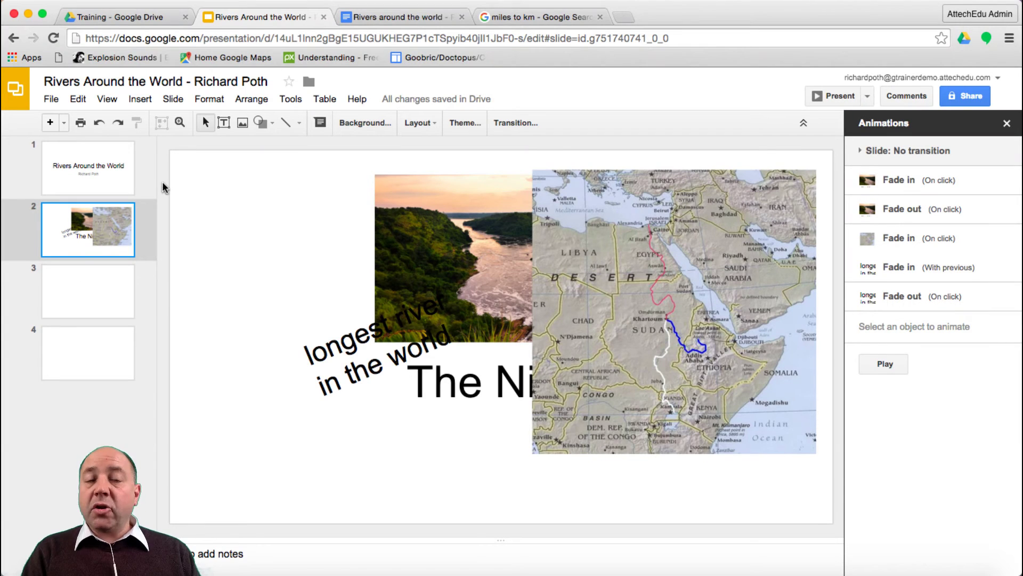
Step: Copy 'length of 6852 km' from The Nile paragraph and return to the presentation
left_click(395, 18)
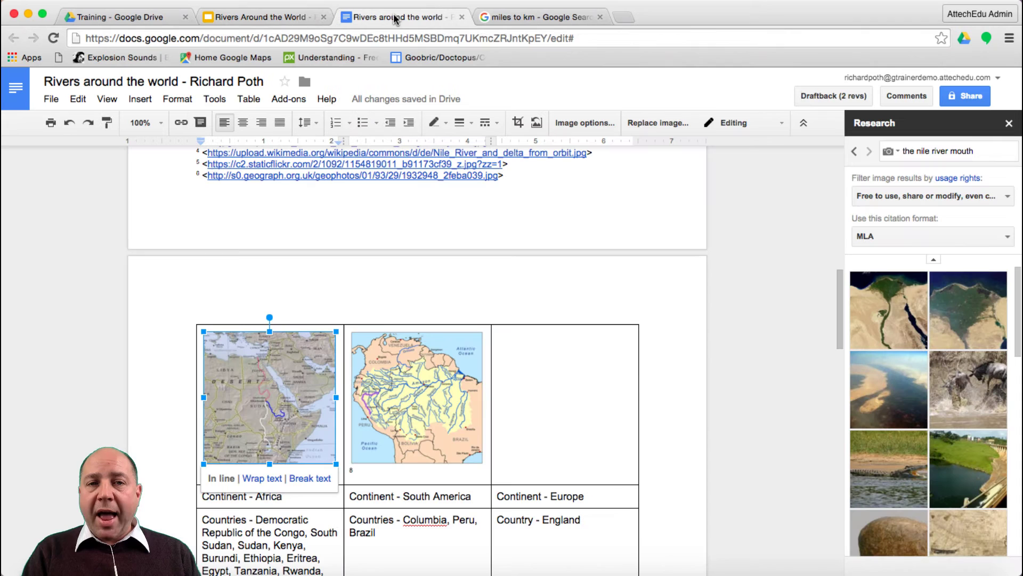
scroll(476, 467, "down", 10)
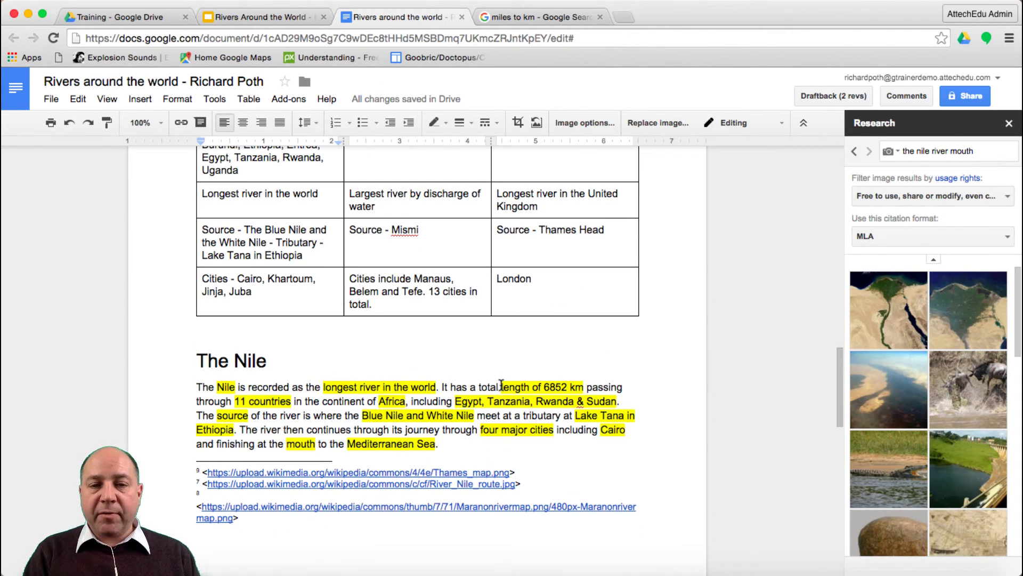
left_click_drag(501, 385, 571, 385)
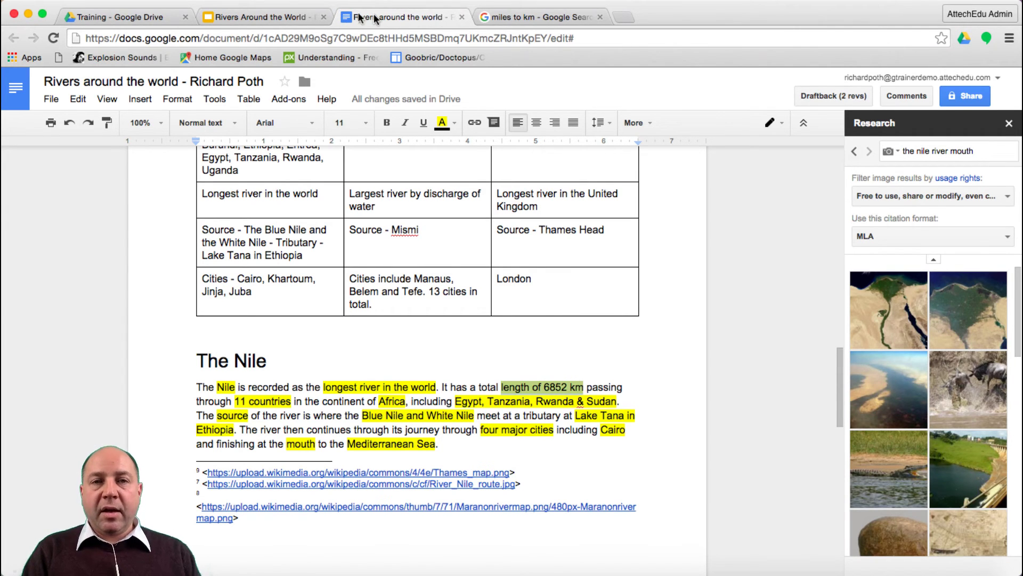
left_click(251, 19)
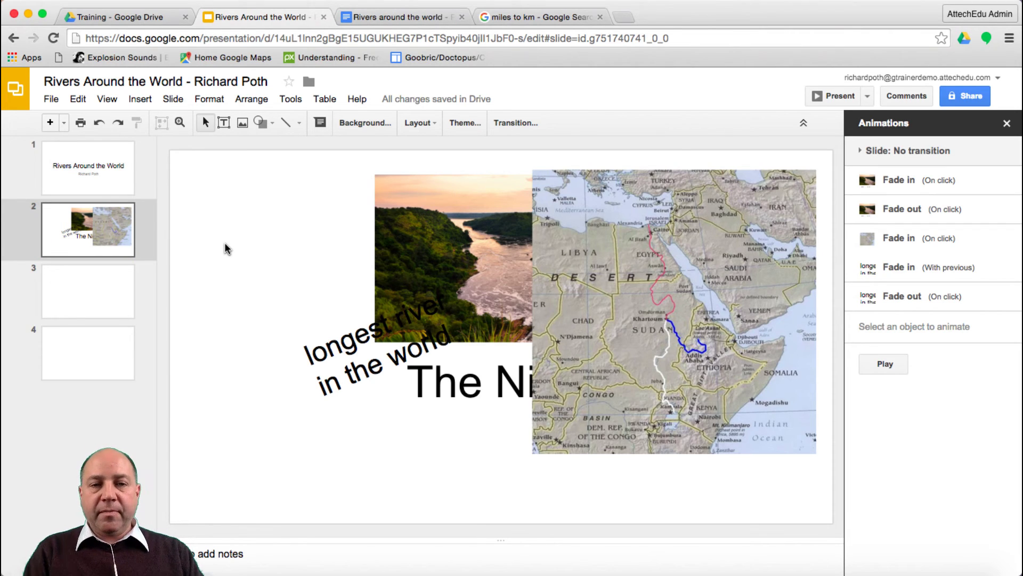
Step: Paste 'length of 6852 km' at 30 pt, fit it on one line, and place it below the map
type("length of 6852 km")
triple_click(268, 261)
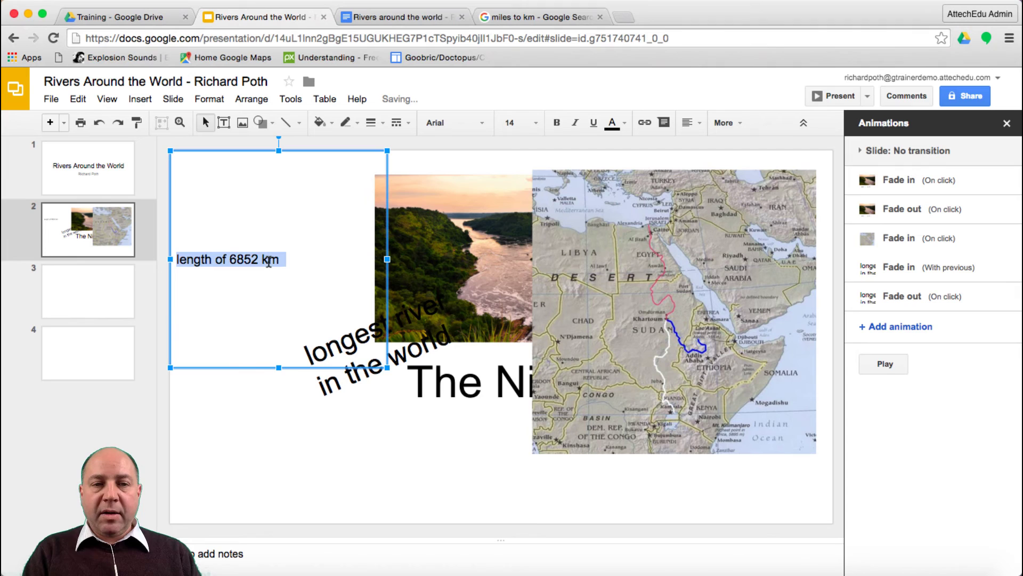
left_click(513, 123)
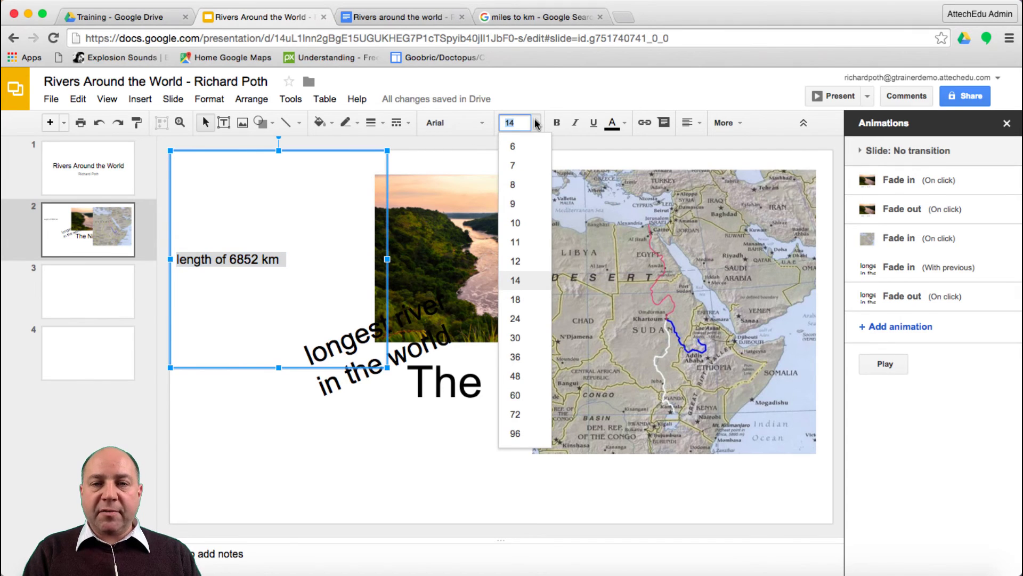
left_click(516, 338)
left_click_drag(388, 260, 442, 260)
left_click_drag(304, 368, 307, 232)
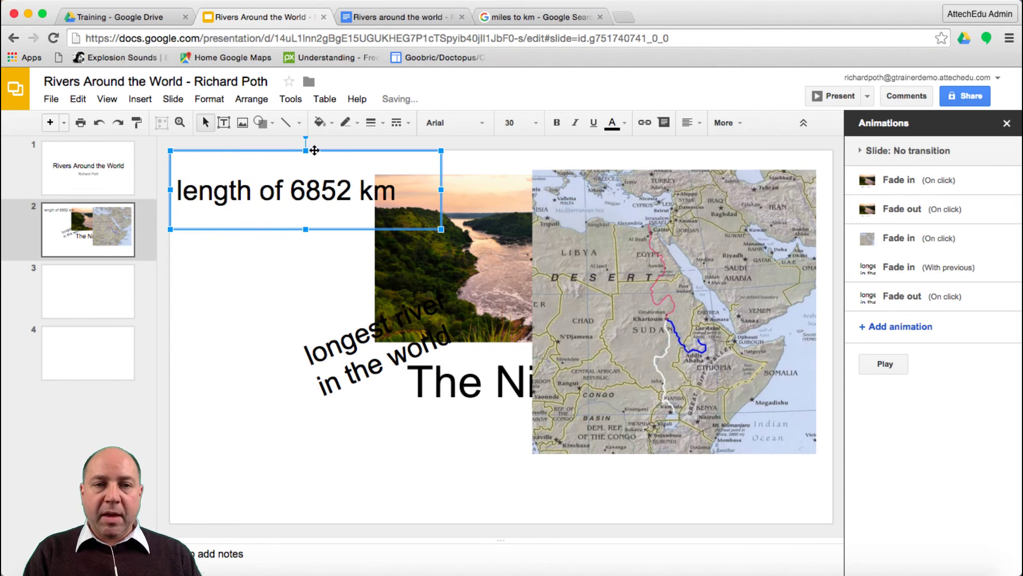
left_click_drag(326, 151, 699, 454)
key("Escape")
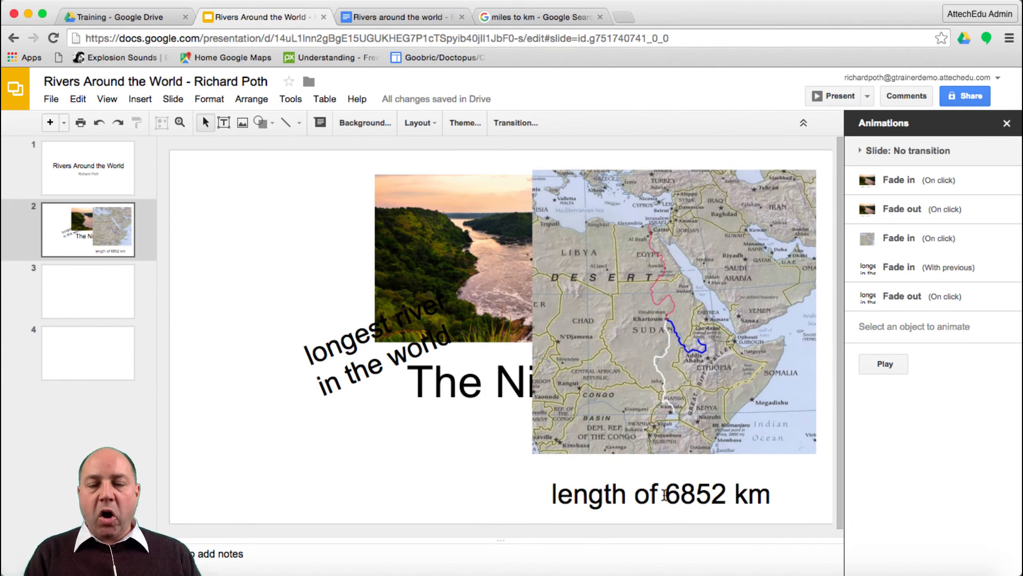
Step: Animate 'length of 6852 km' to fade in on click, then fade out
left_click(633, 489)
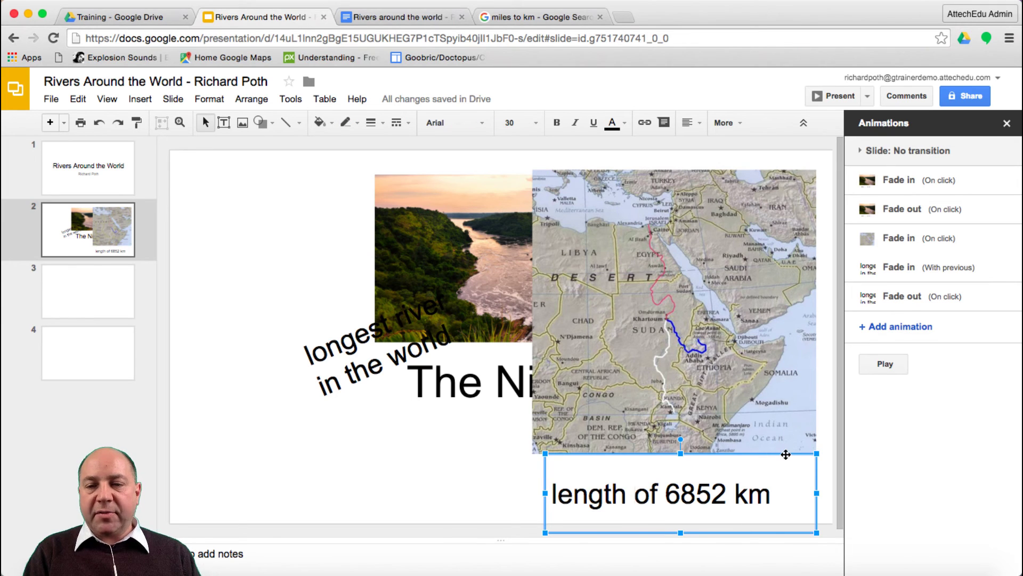
left_click(910, 333)
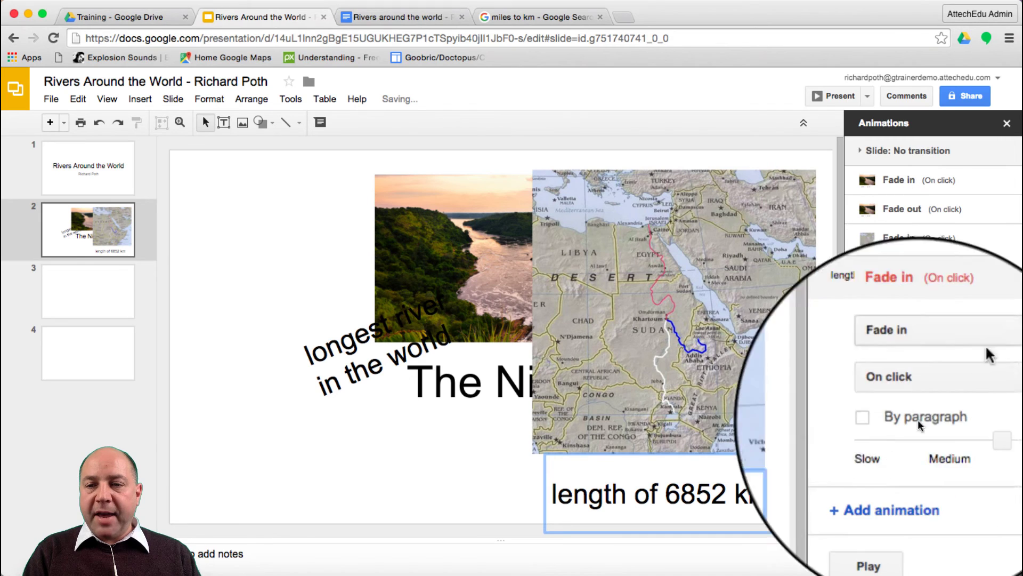
left_click(900, 482)
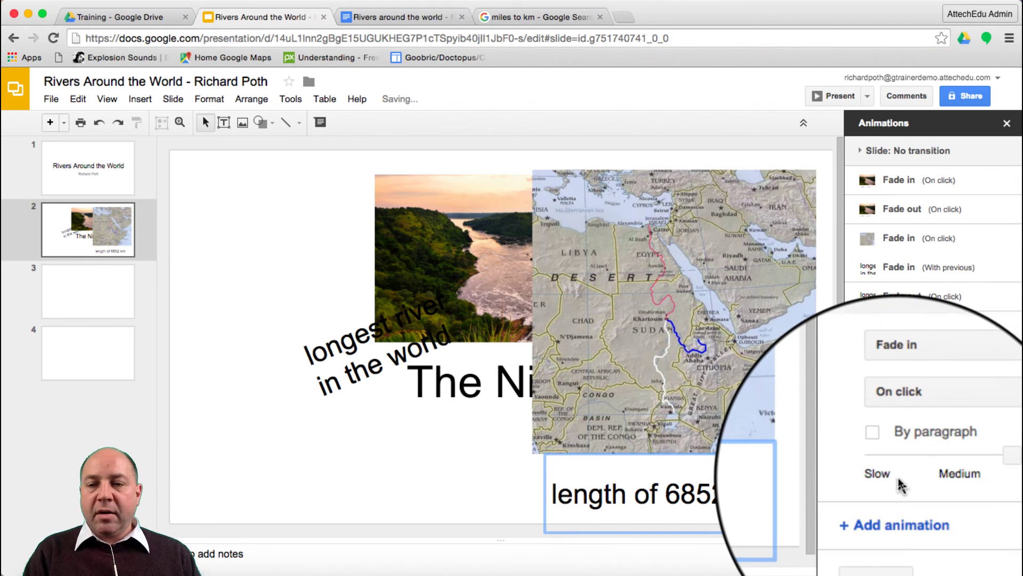
left_click(964, 391)
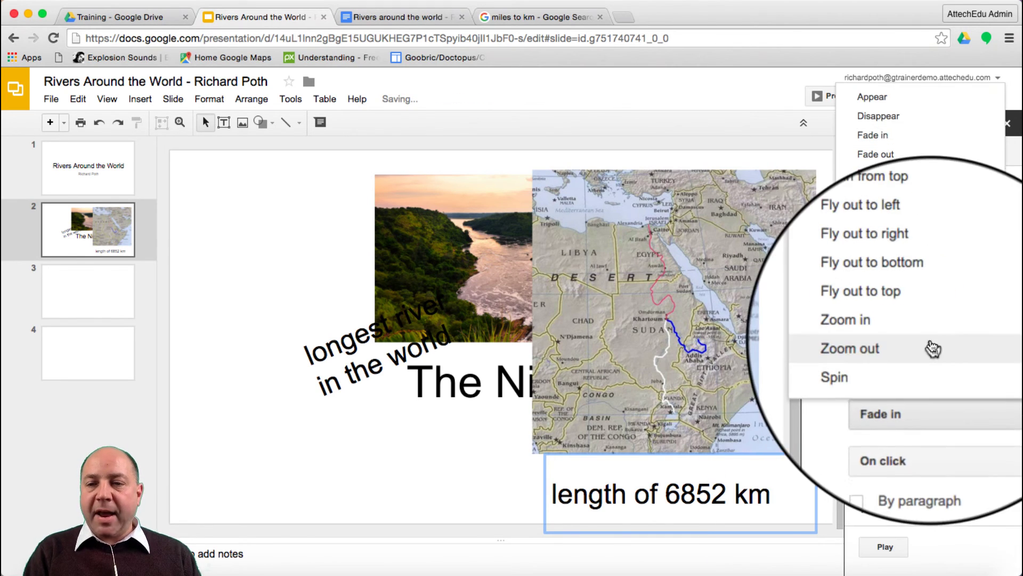
left_click(906, 154)
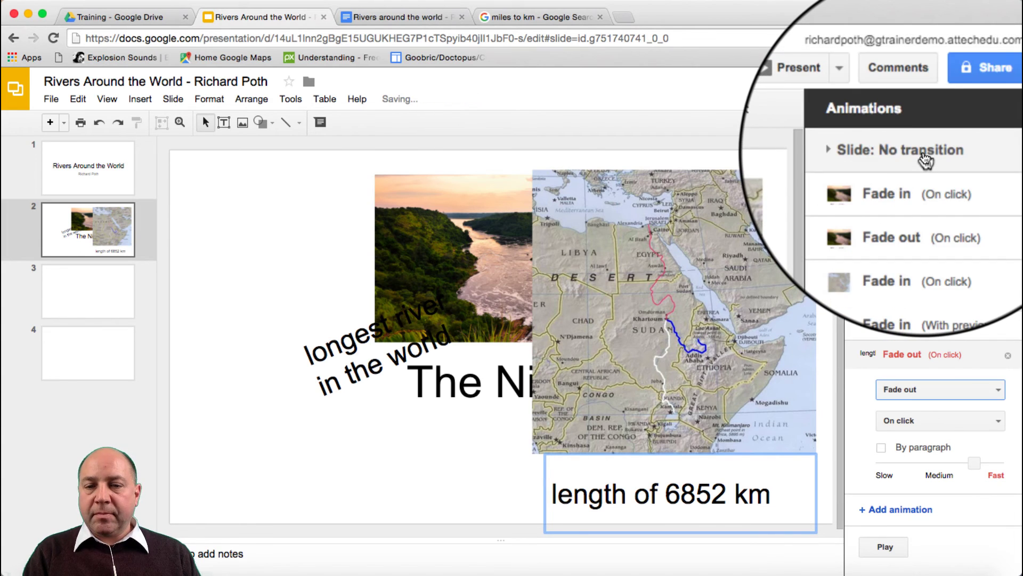
key("Escape")
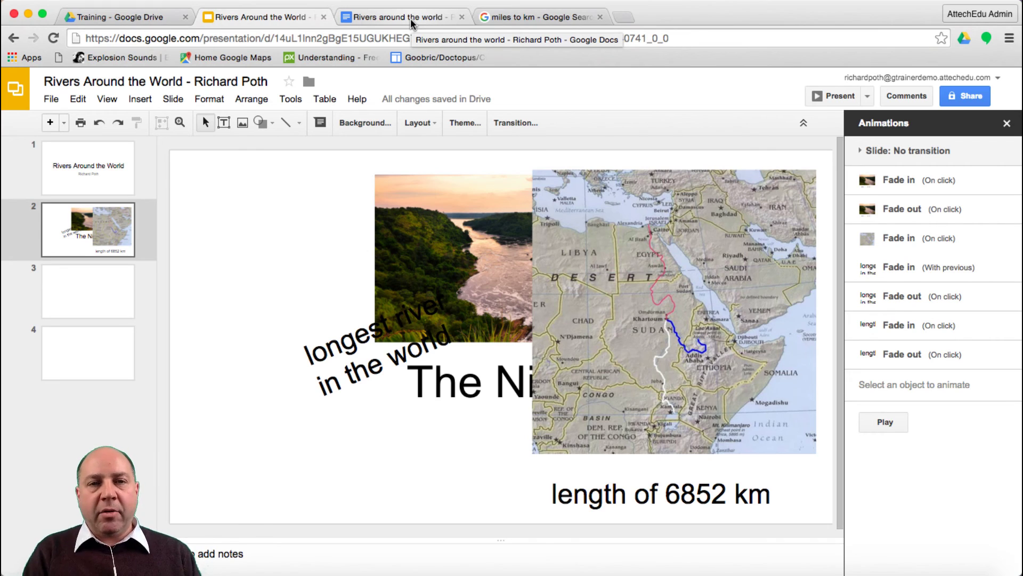
left_click(410, 18)
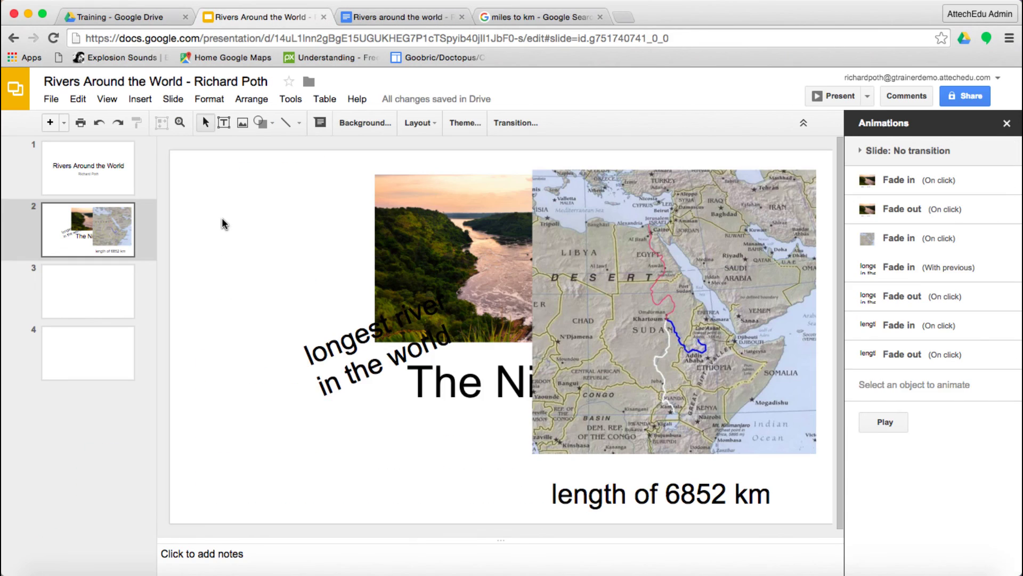
Step: Paste the '11 countries' text into place on the Nile slide and bring up the 3-D terrain image's context menu
key("ctrl+v")
left_click_drag(288, 163, 481, 285)
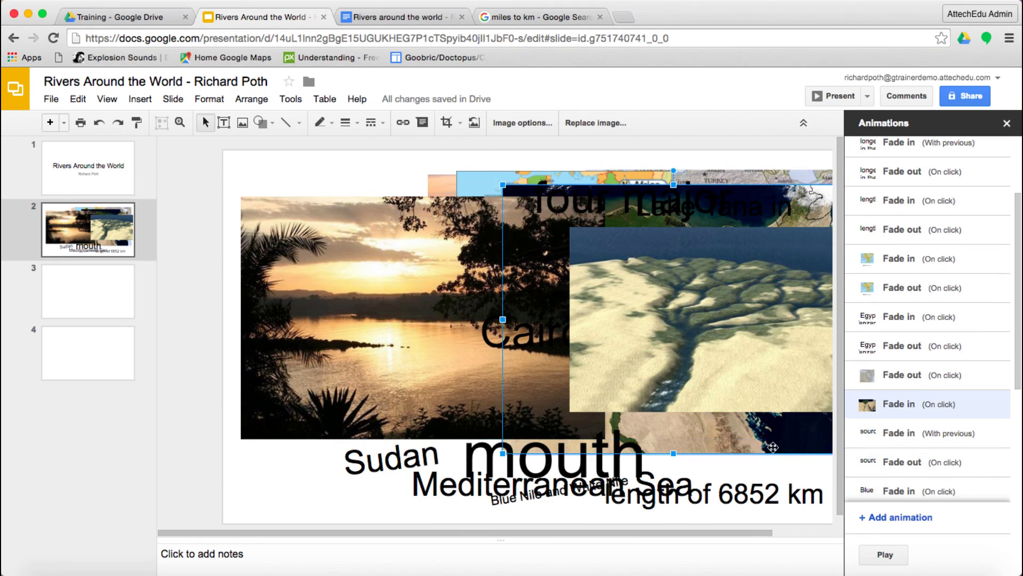
right_click(746, 320)
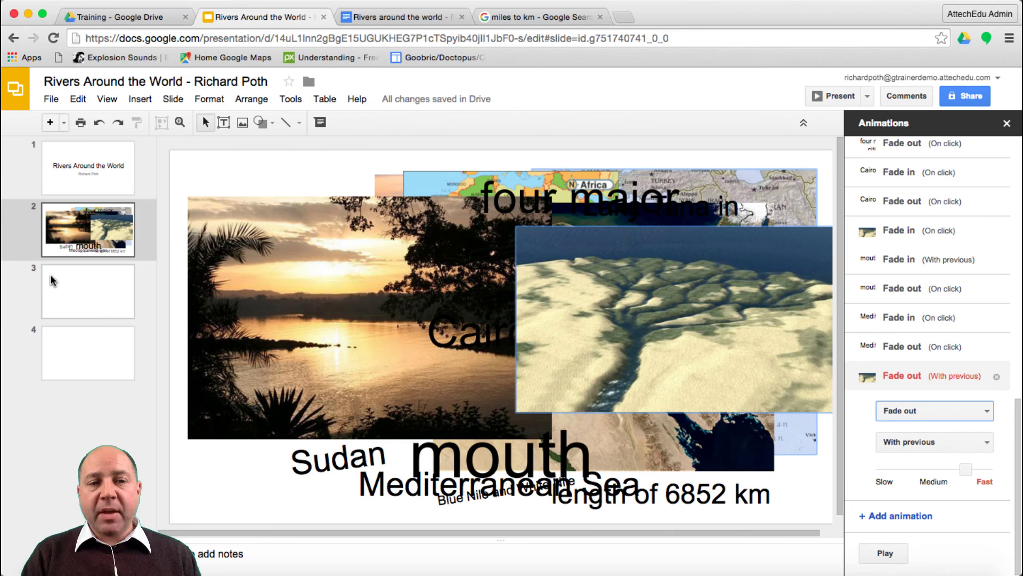
Step: Look over slides 4 and 3, then return to the Nile slide
left_click(87, 368)
left_click(86, 289)
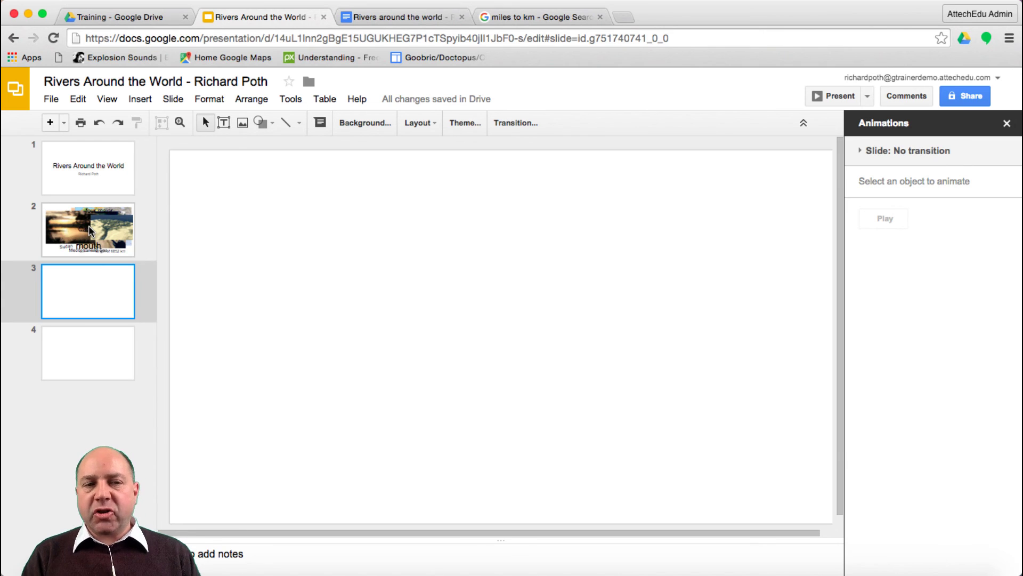
left_click(74, 231)
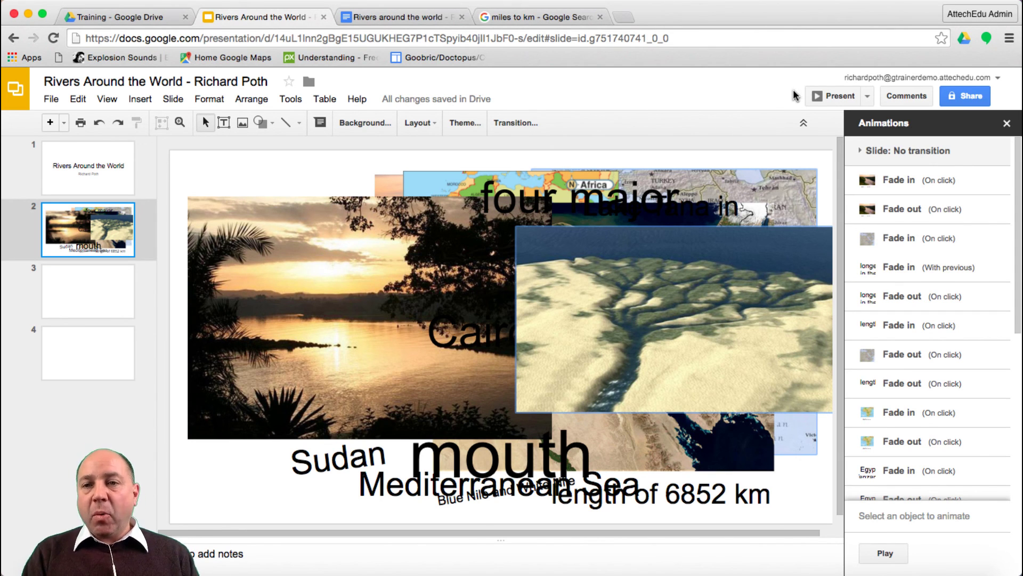
Step: Start the full-screen slideshow with Present from the layered Nile slide
left_click(838, 96)
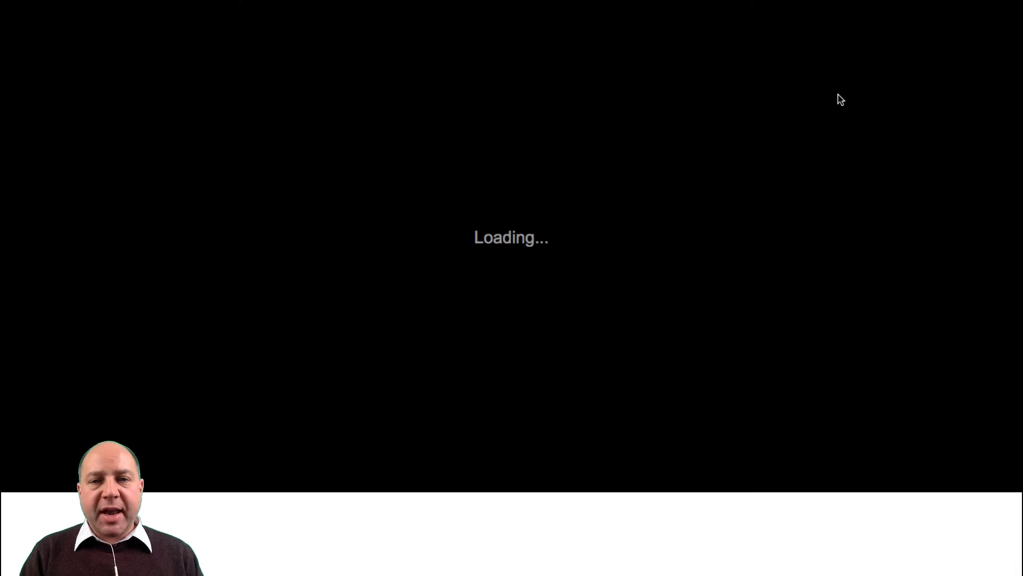